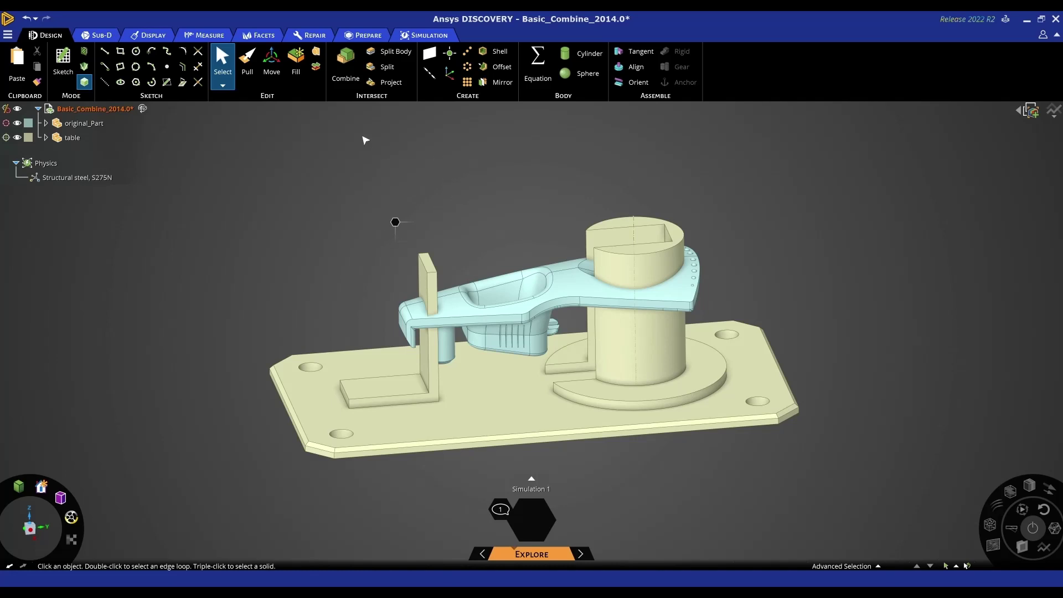
- Combine the table (target) with original_Part (cutter) and discard the overlap slabs on the post
left_click(344, 70)
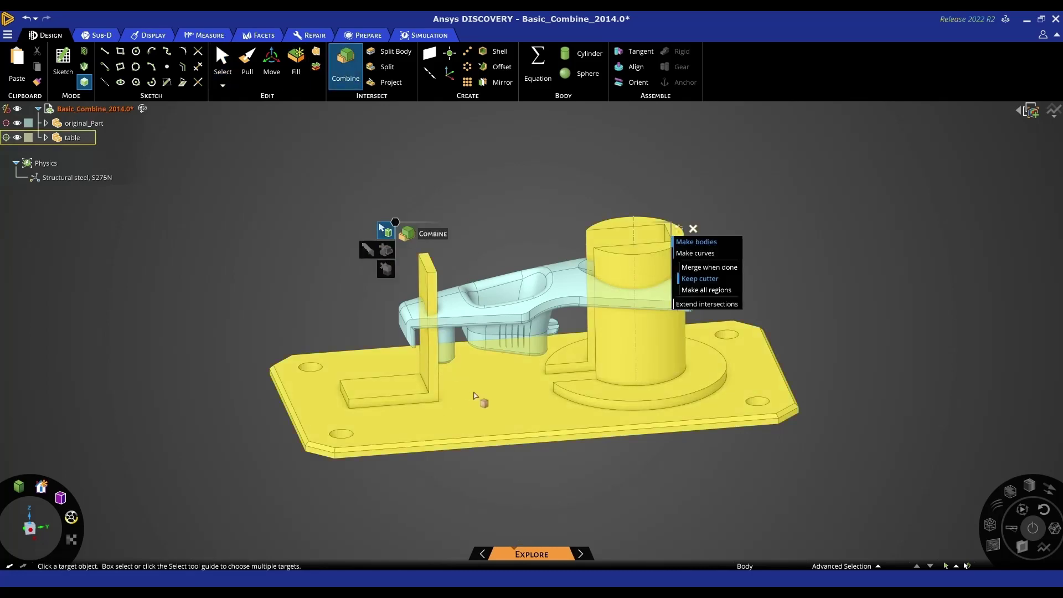
left_click(471, 395)
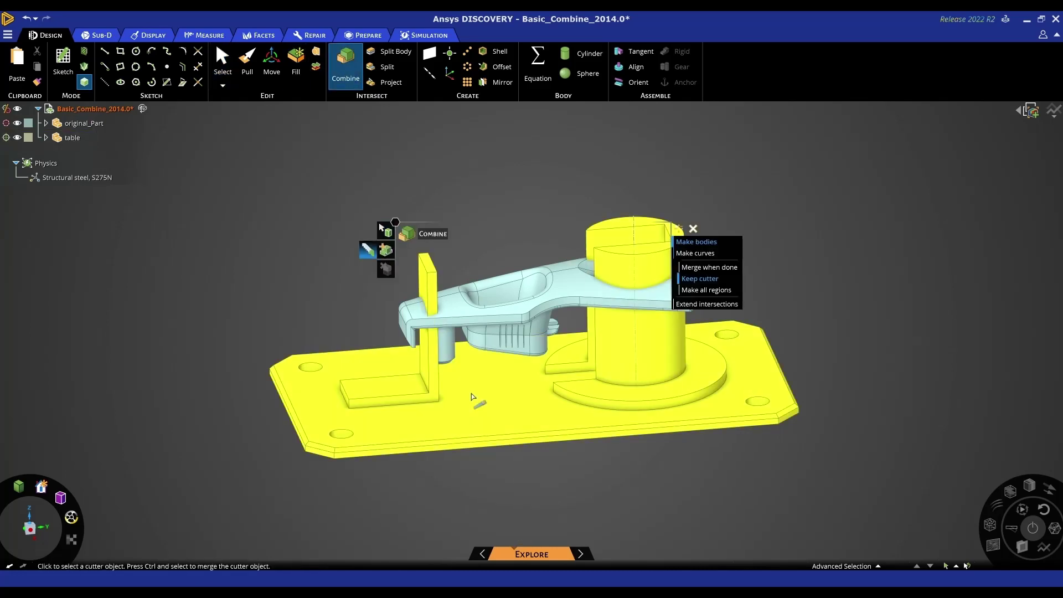
left_click(472, 319)
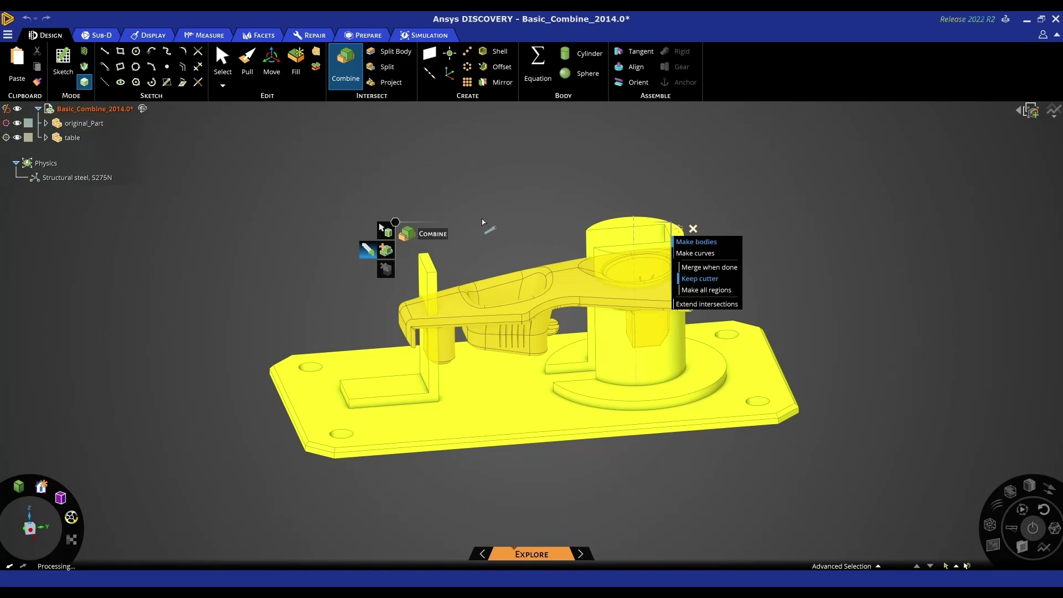
left_click(433, 276)
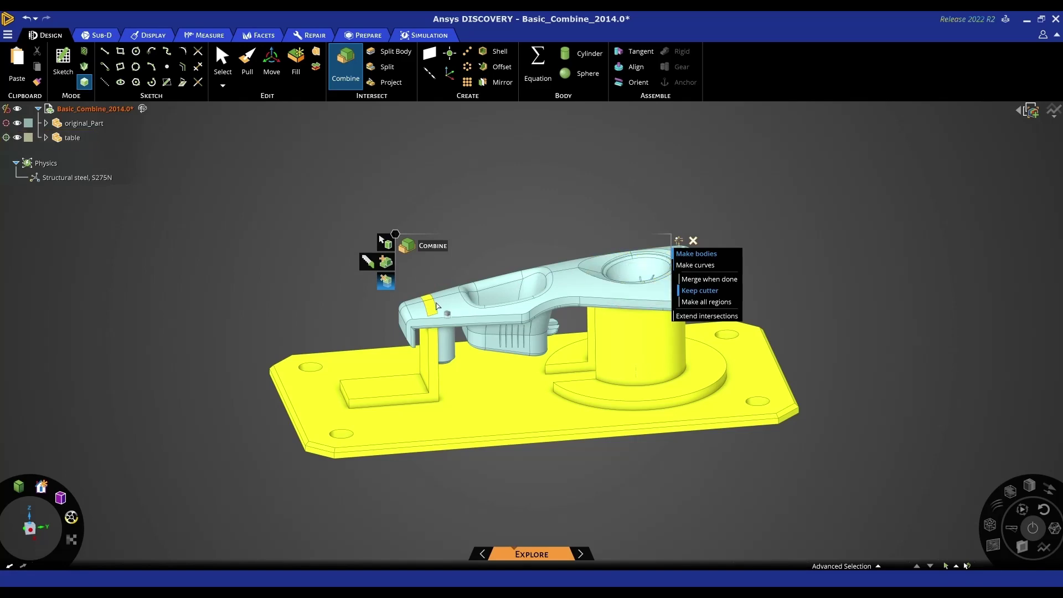
left_click(435, 307)
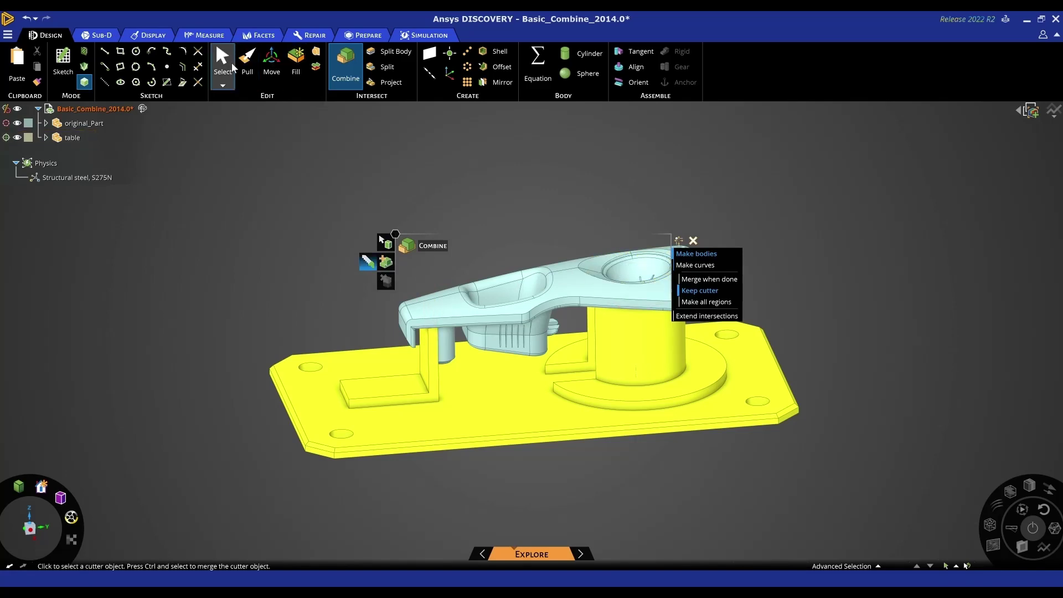
left_click(224, 64)
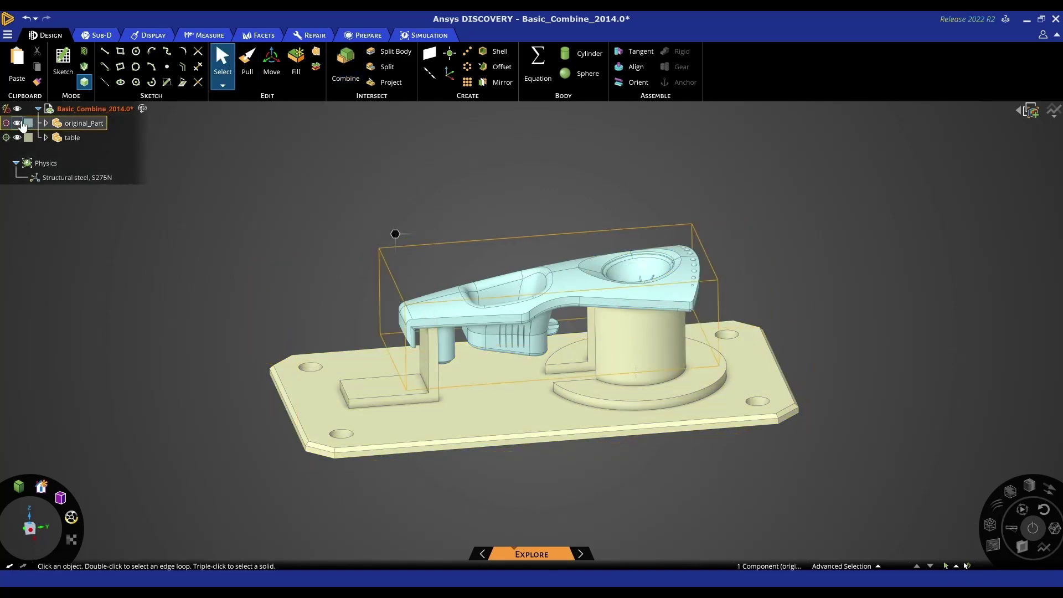
- Hide original_Part and inspect the post's top face and small corner face up close
left_click(18, 123)
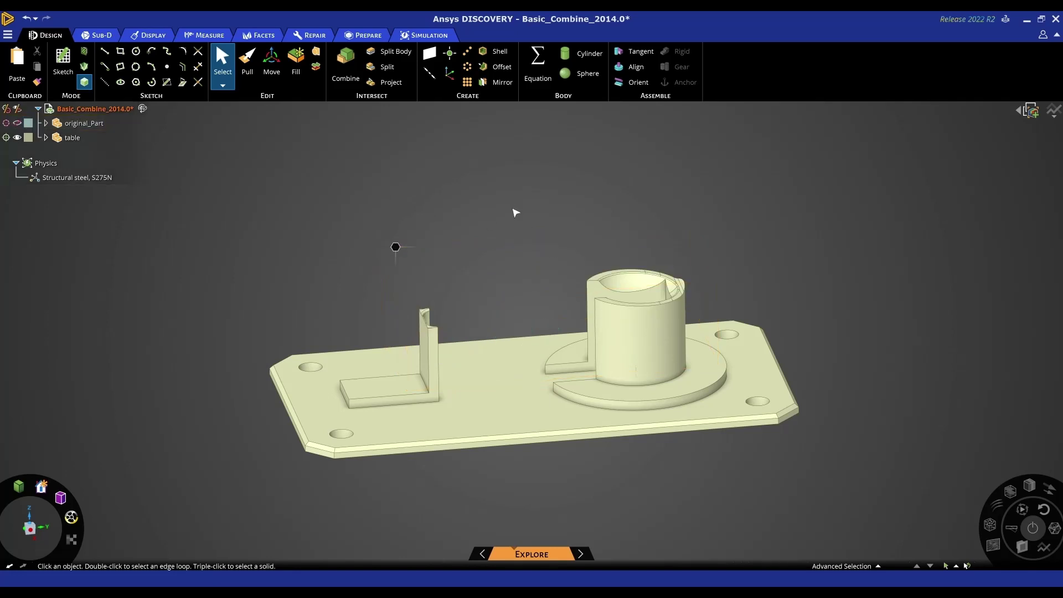
scroll(421, 316, "up", 5)
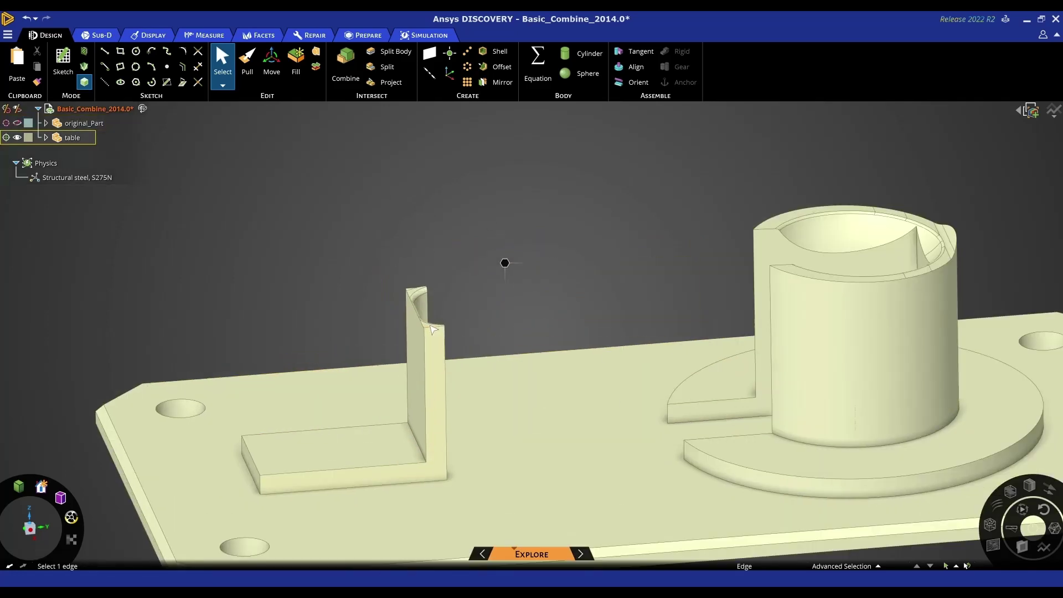
left_click(417, 299)
scroll(416, 299, "up", 3)
middle_click_drag(410, 294, 376, 317)
left_click(341, 267)
scroll(342, 267, "up", 3)
scroll(345, 269, "down", 3)
scroll(377, 317, "up", 2)
key("Escape")
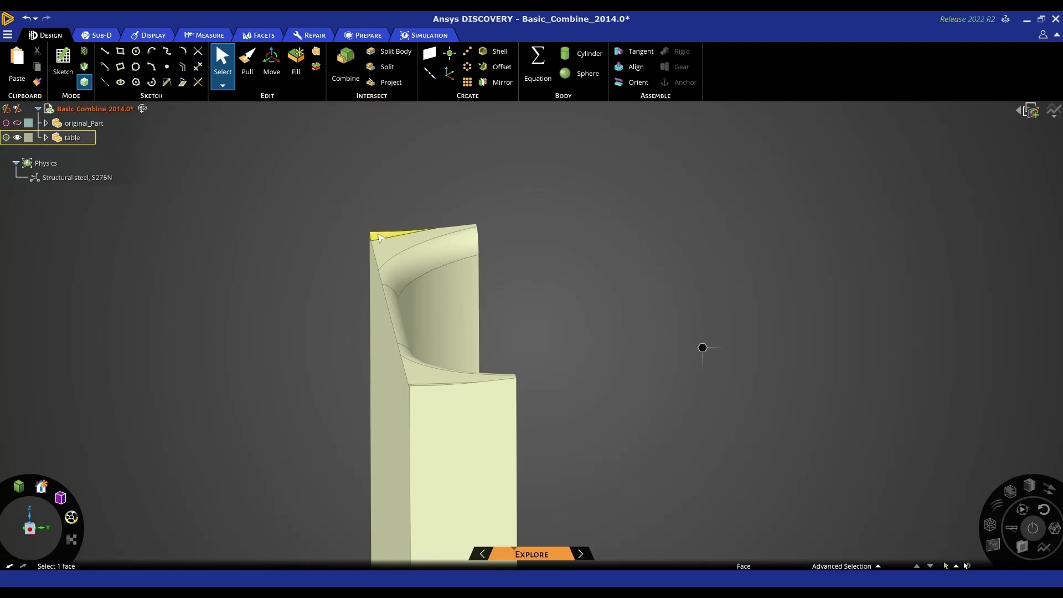
- Inspect the post's lower front face and curved notch faces, ending on a view of the whole table
left_click(419, 400)
scroll(419, 399, "up", 3)
left_click(368, 149)
scroll(368, 148, "down", 4)
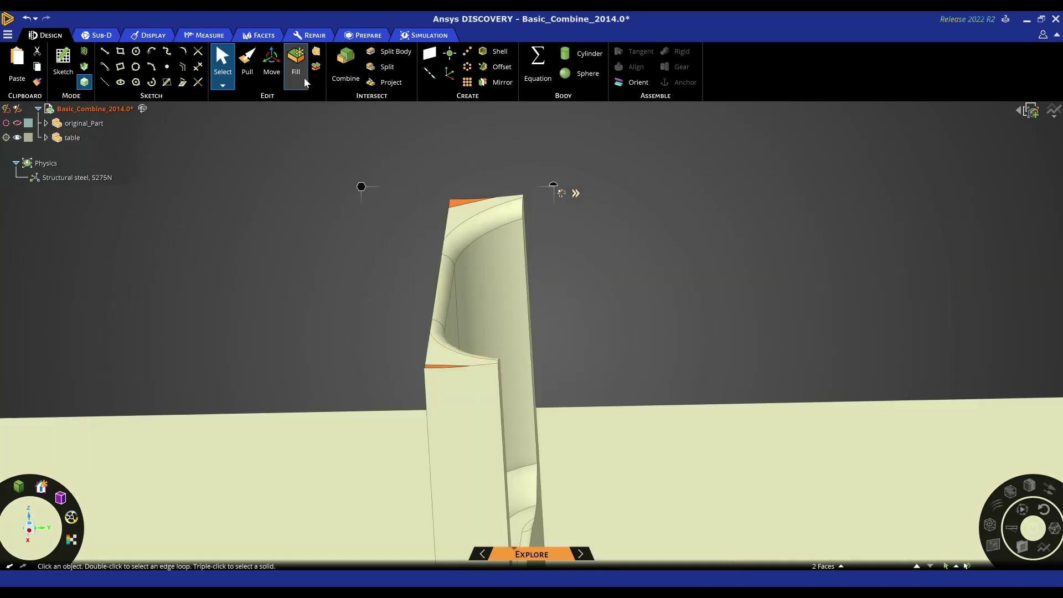
left_click(420, 218)
middle_click_drag(452, 200, 488, 221)
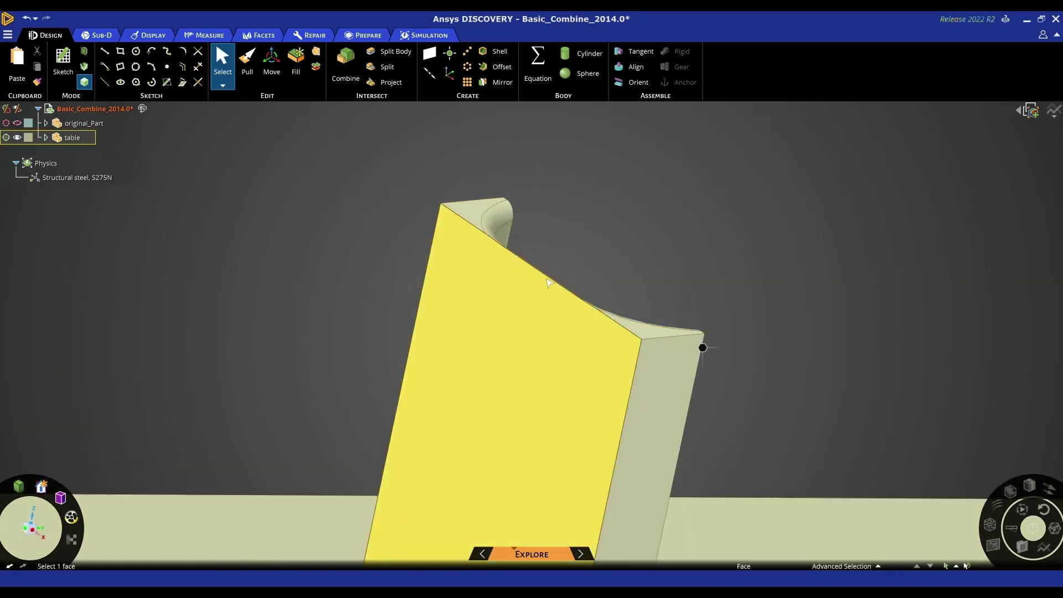
scroll(547, 267, "down", 5)
middle_click_drag(549, 269, 718, 288)
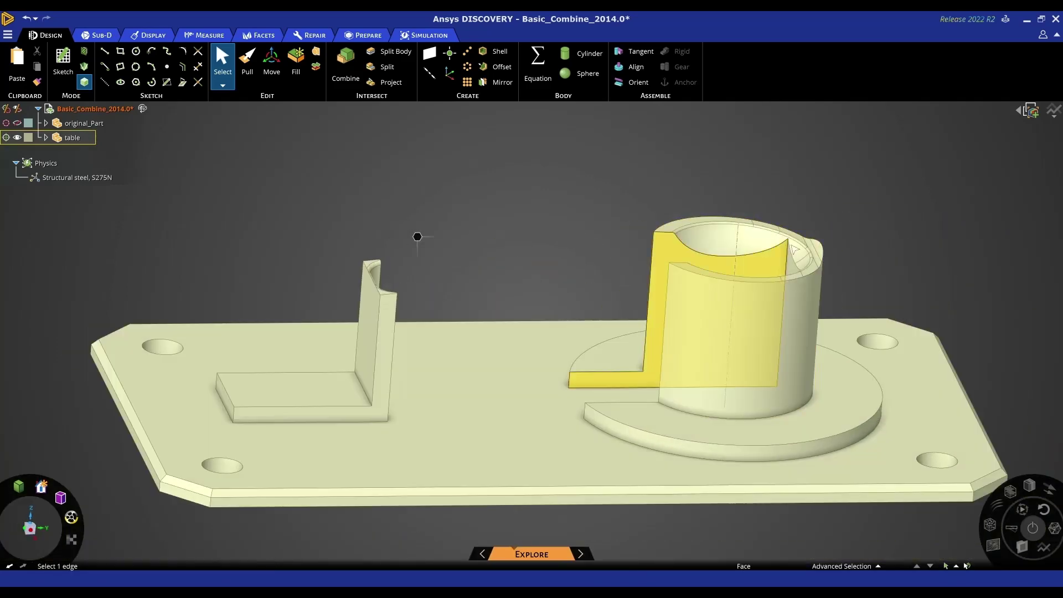
- Select the cylinder's rim fillet loop plus the outer rounds near the slot in Pull and remove them
scroll(820, 252, "up", 5)
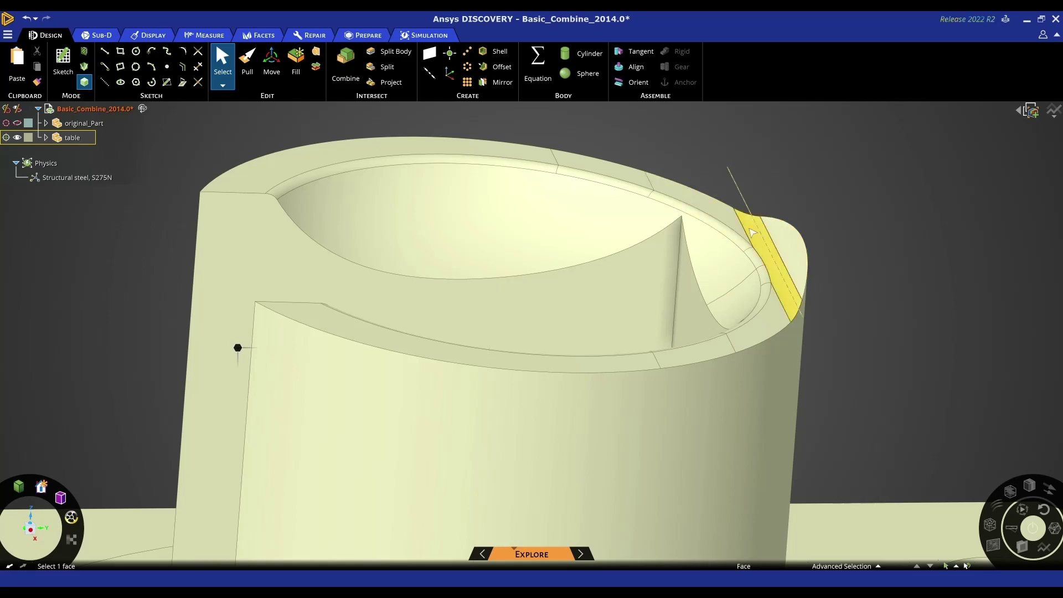
double_click(726, 231)
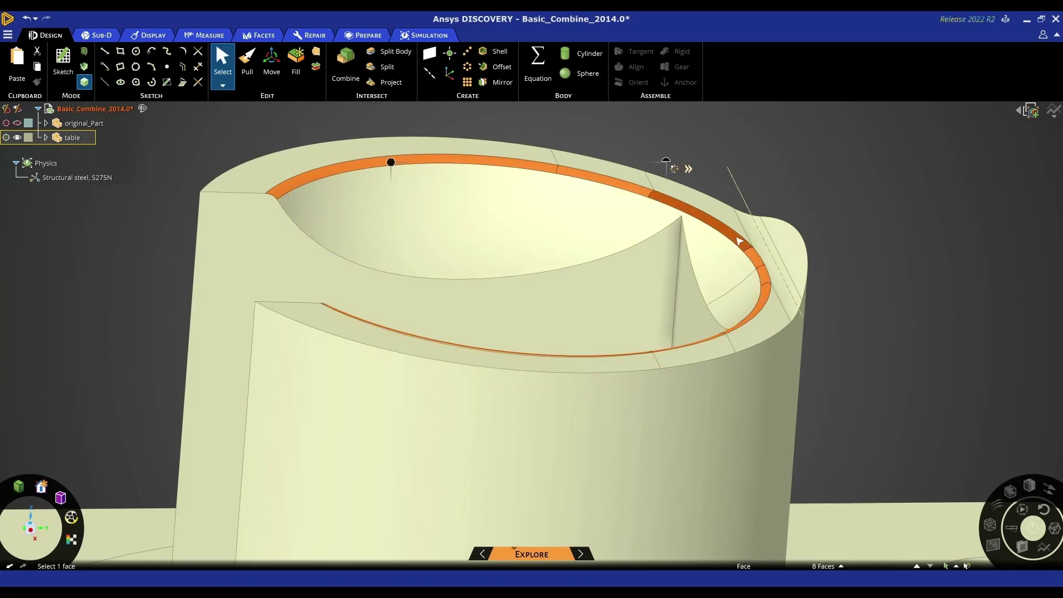
key("p")
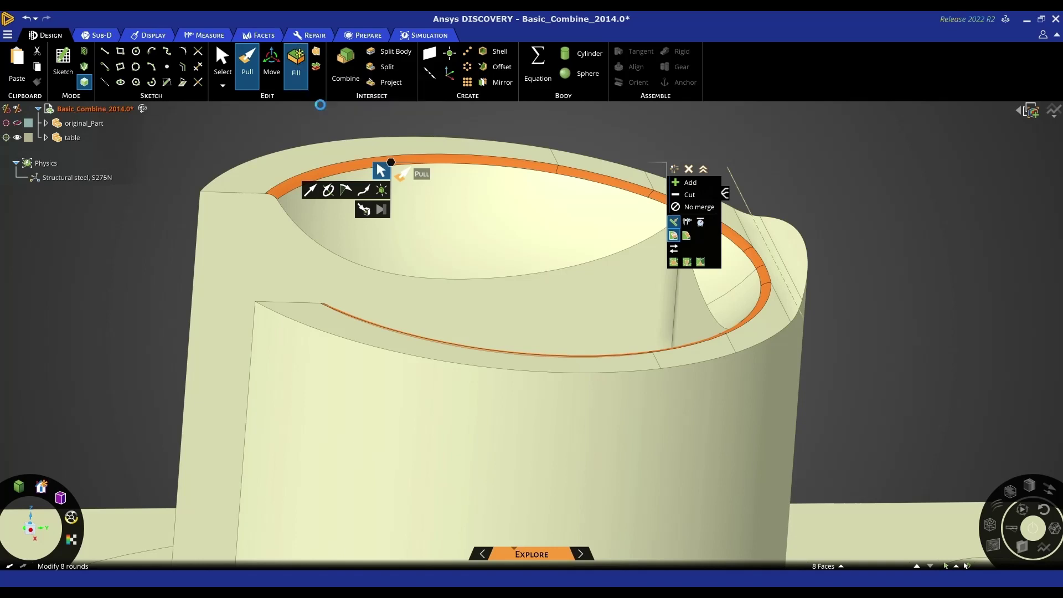
scroll(769, 279, "up", 3)
scroll(769, 280, "up", 3)
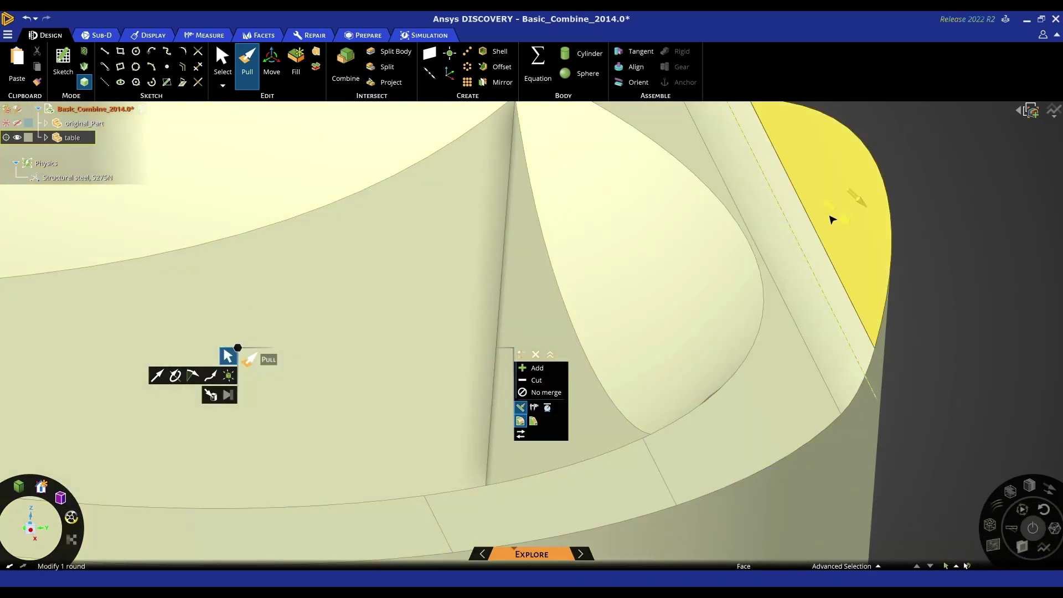
left_click(831, 218)
left_click(804, 236, "ctrl")
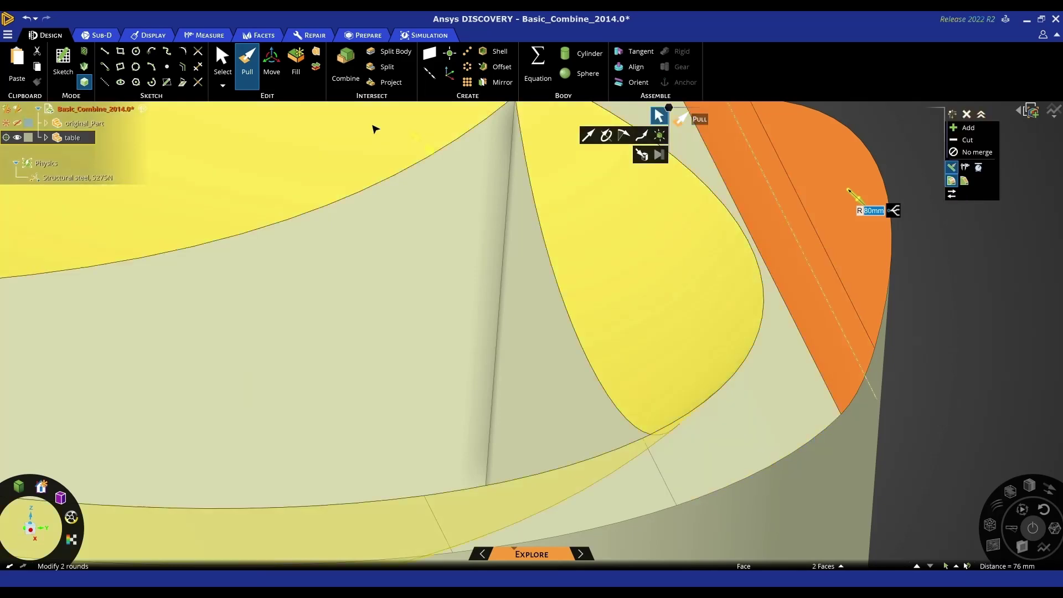
scroll(742, 273, "down", 5)
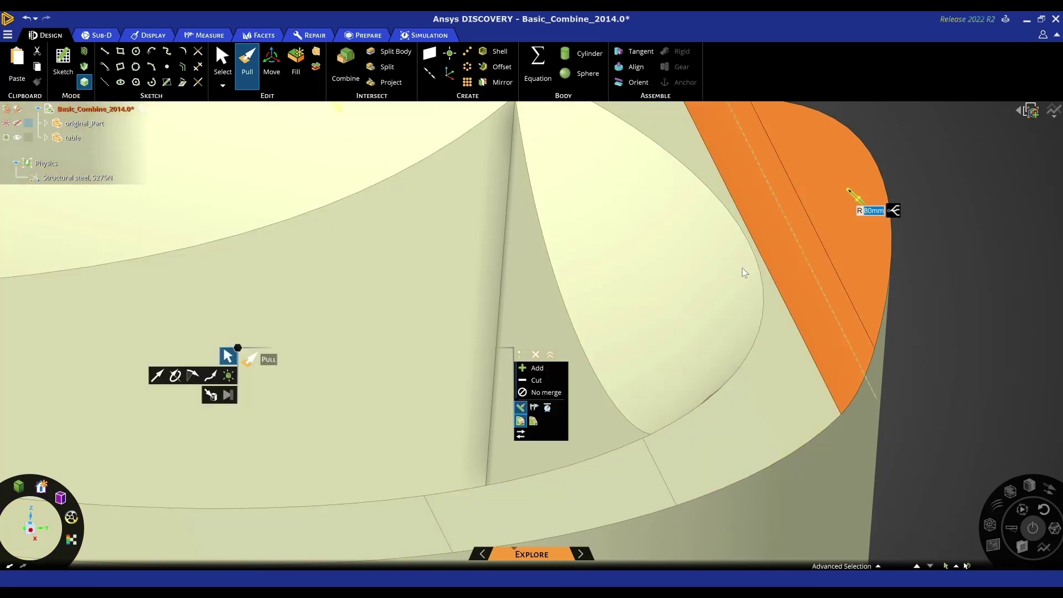
key("Escape")
- Select the three outer rim cylinder faces in Pull to adjust their diameter
scroll(756, 267, "down", 5)
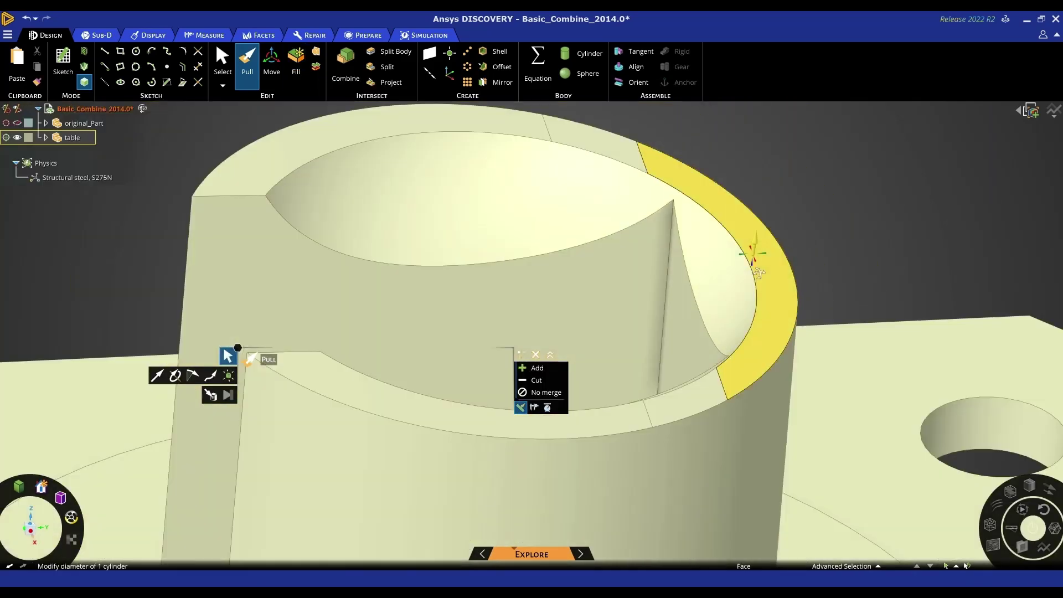
left_click(755, 249)
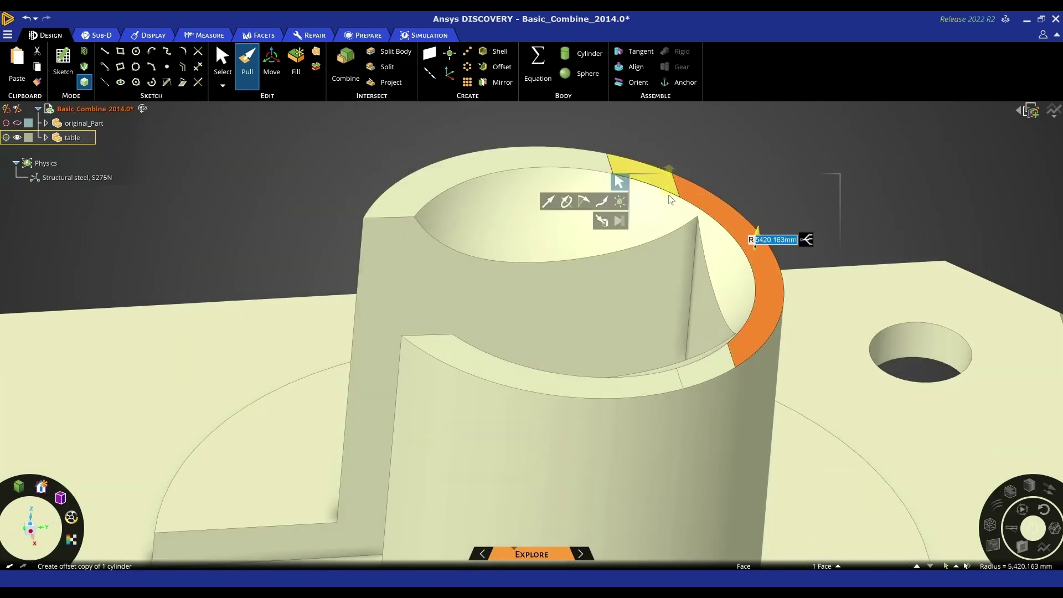
left_click(672, 188, "ctrl")
left_click(720, 366, "ctrl")
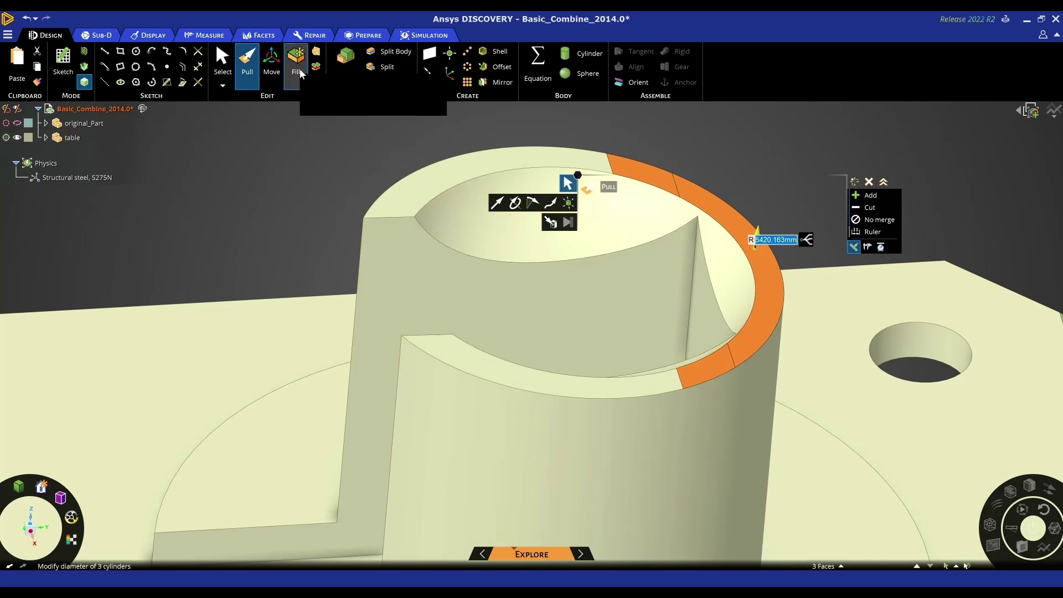
left_click(680, 164)
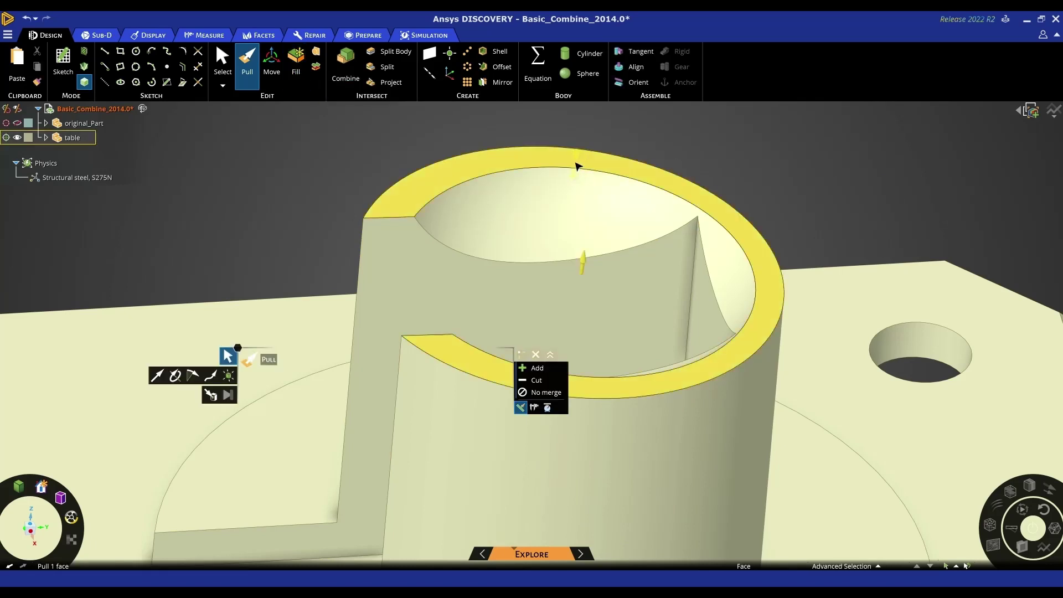
- Pick the inner rim edges and inner cylindrical face with Pull, viewing the plate from below
key("s")
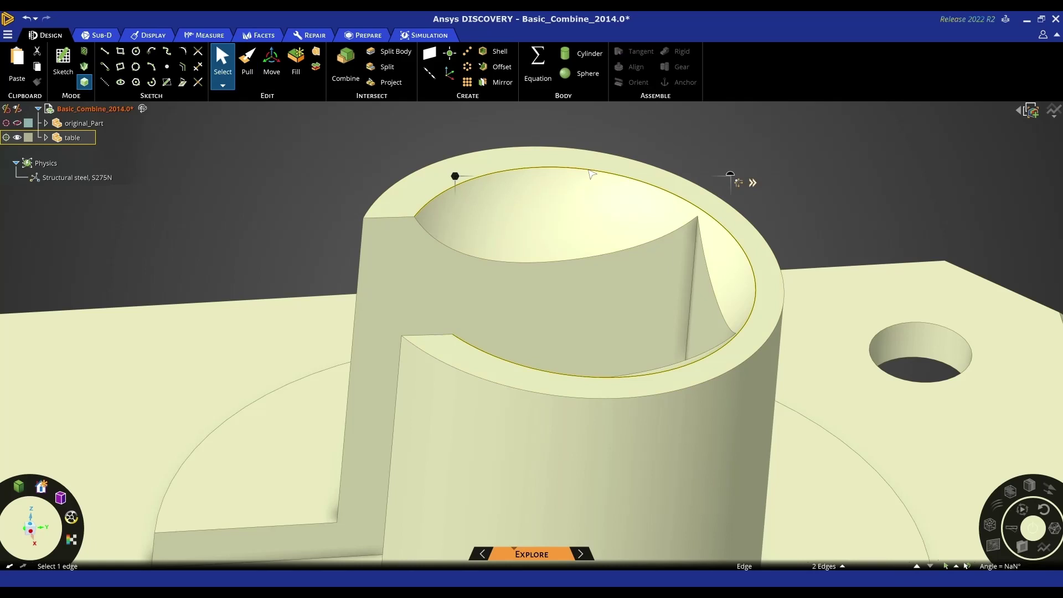
key("p")
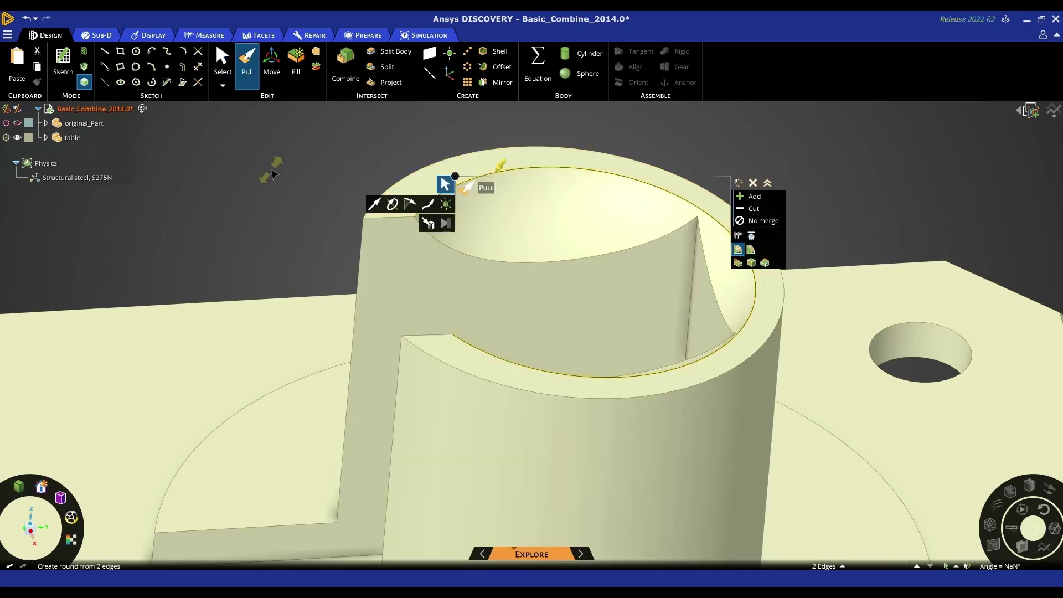
left_click(310, 155)
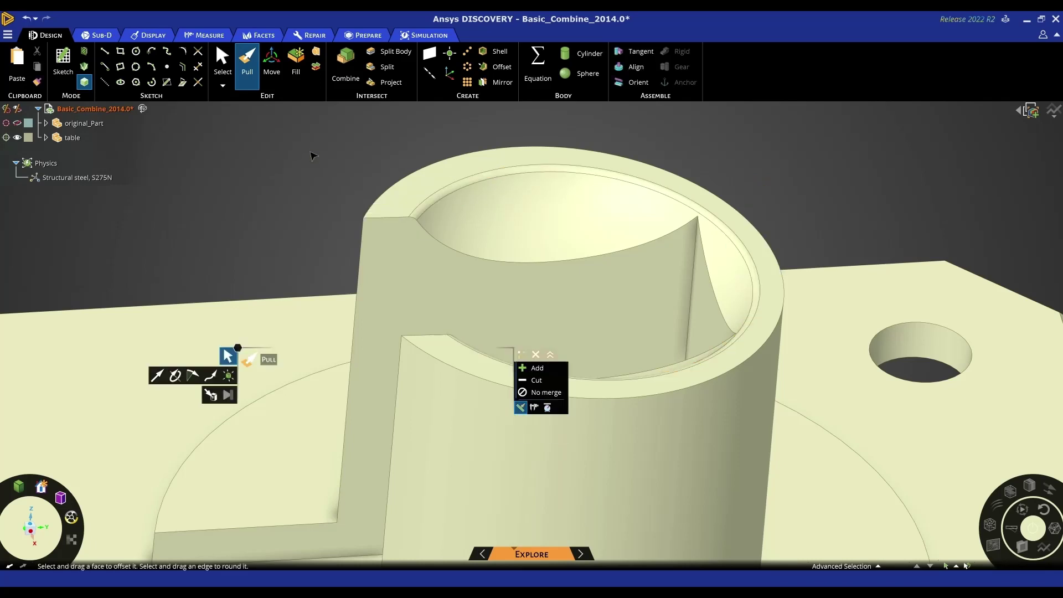
left_click(625, 221)
left_click(791, 197)
scroll(736, 209, "down", 5)
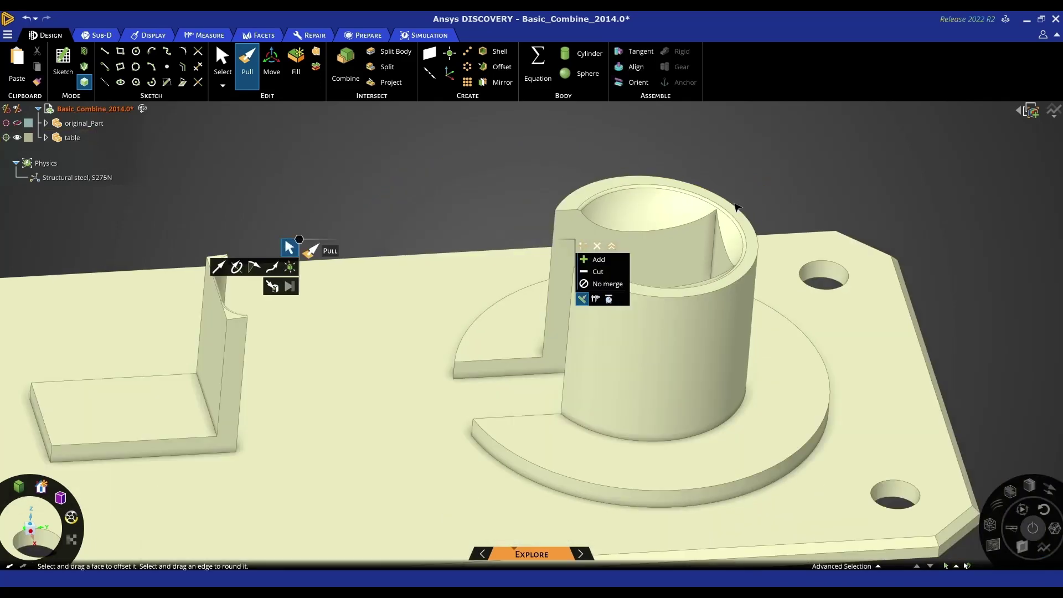
middle_click_drag(736, 208, 733, 147)
- Exit Pull and bring up the Pipe Volume Extraction pipe loop model
key("Escape")
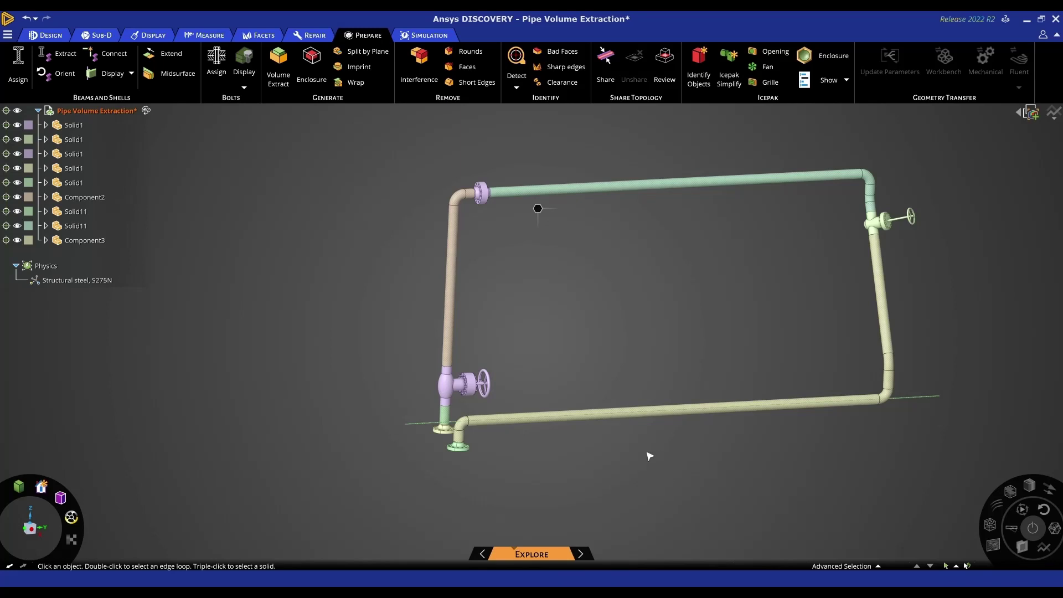
- Collapse the root node in the Structure tree so only Physics and the top assembly show
middle_click_drag(651, 456, 581, 456, "shift")
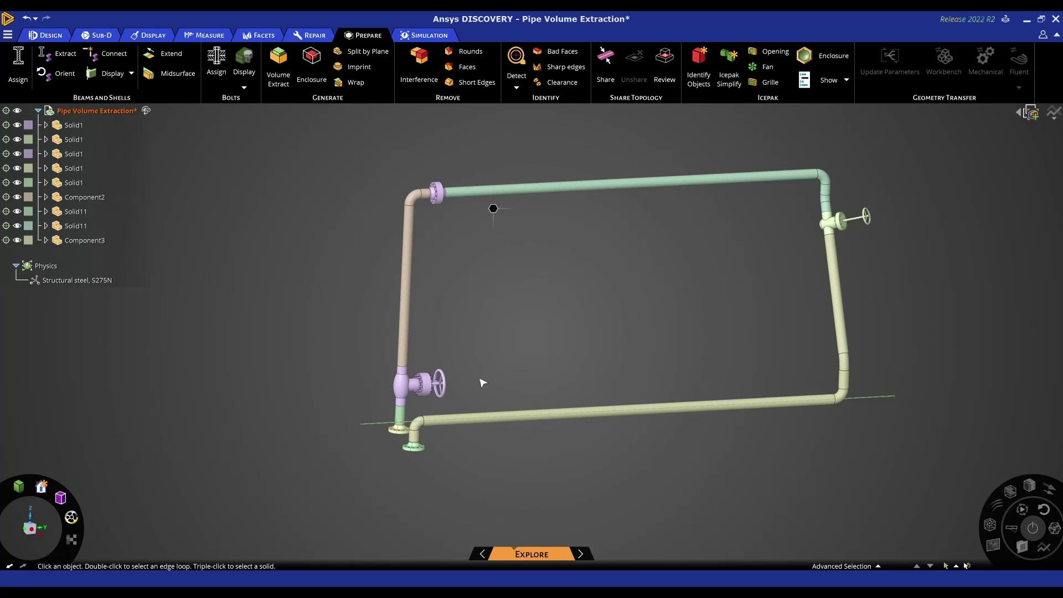
left_click(37, 111)
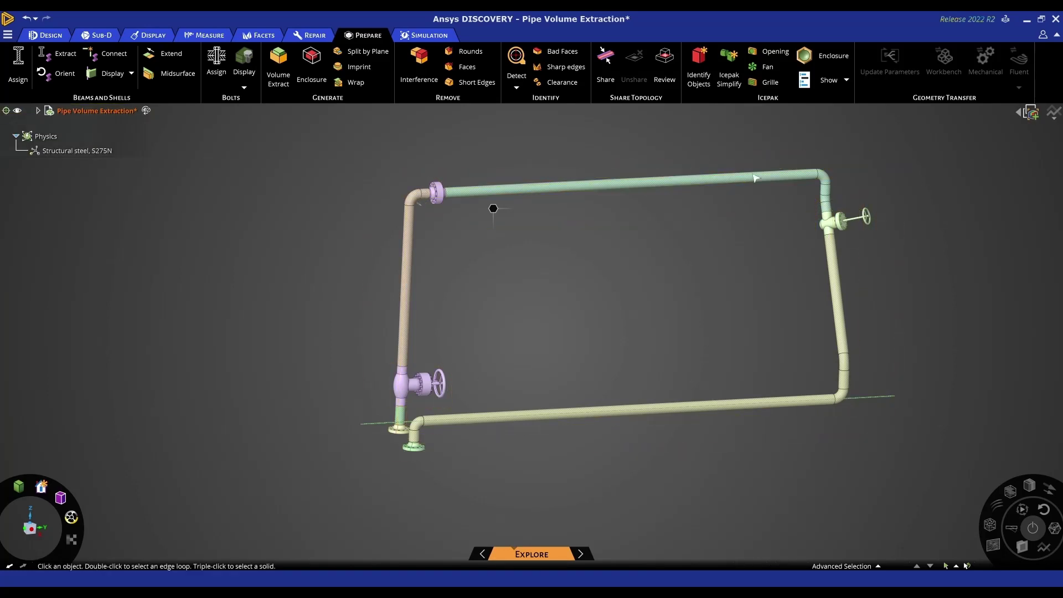
left_click(459, 416)
left_click(455, 406)
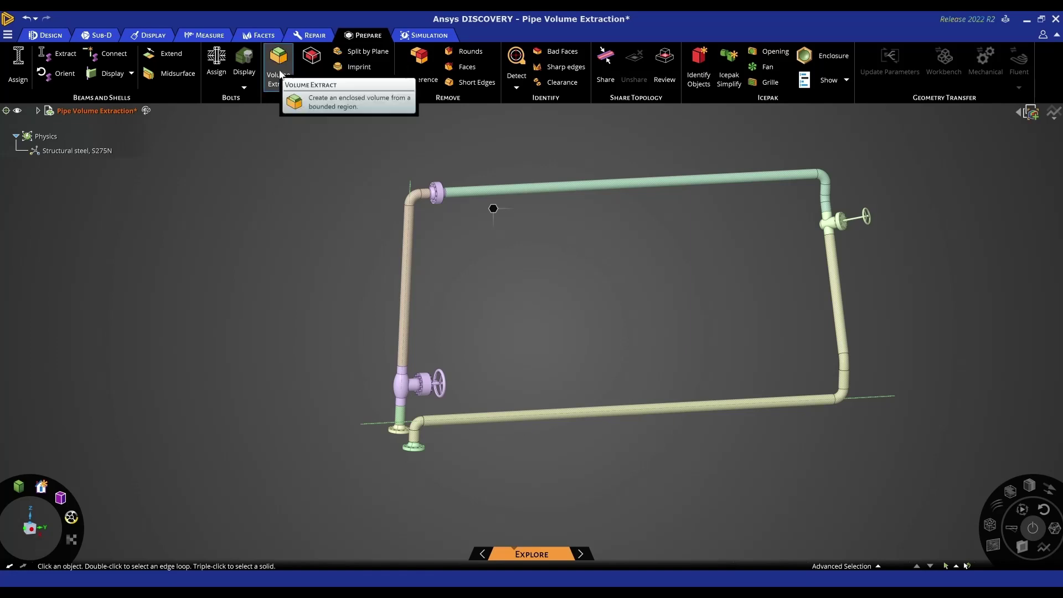
- Start Volume Extract and set the right and left flanges' inner ring faces as boundaries
mouse_move(285, 177)
middle_mouse_down()
mouse_move(292, 194)
mouse_move(312, 185)
middle_mouse_up()
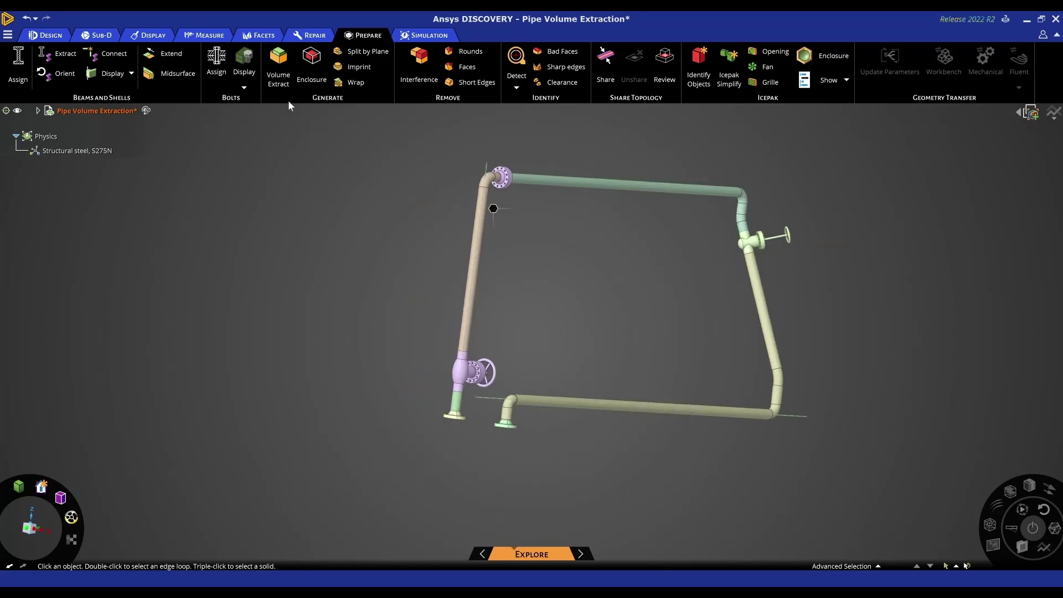
left_click(282, 78)
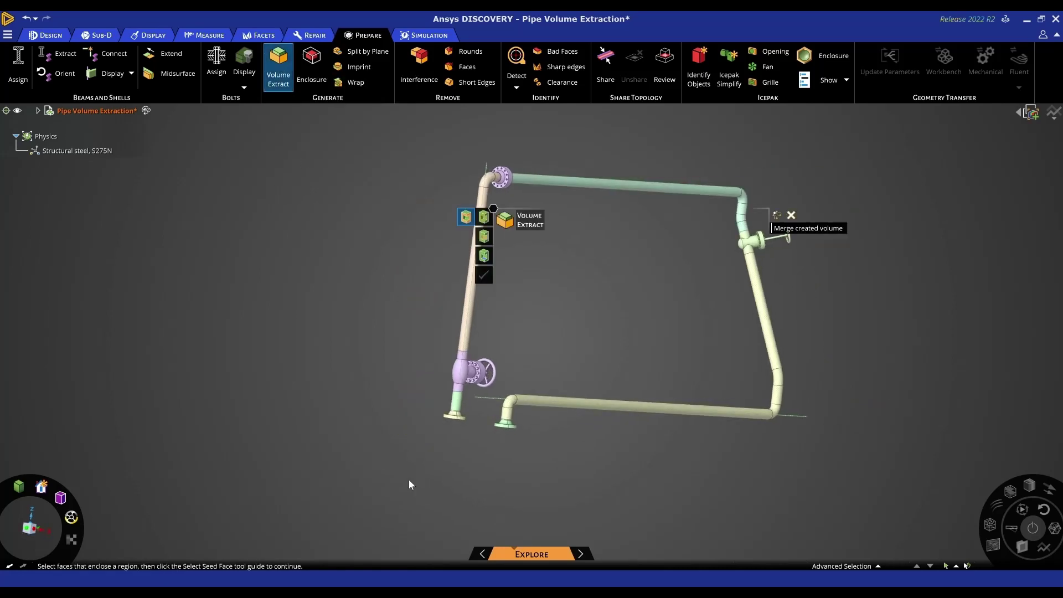
middle_click_drag(410, 485, 564, 382)
scroll(607, 308, "up", 10)
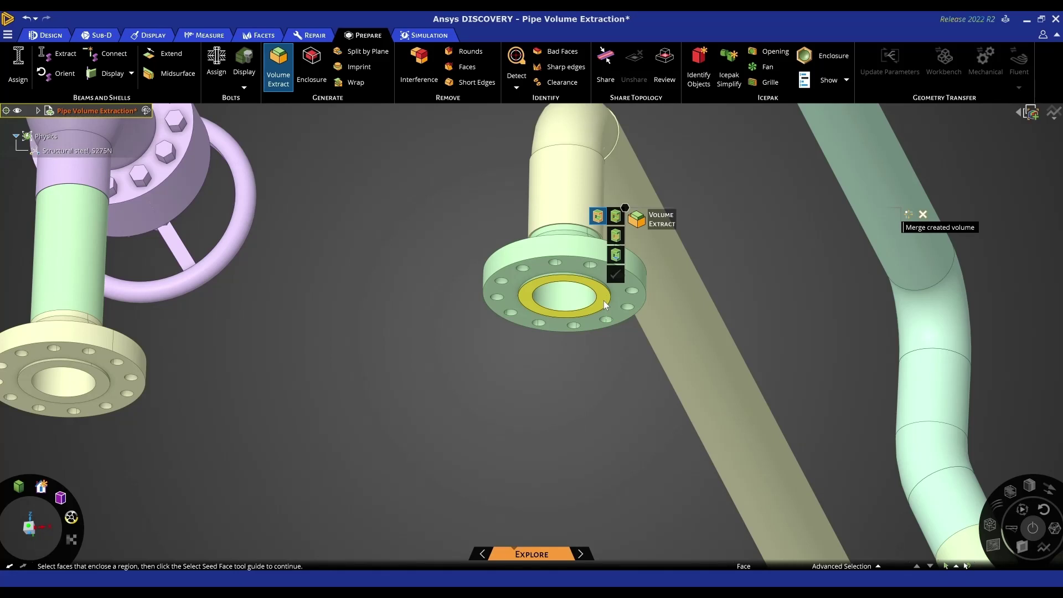
left_click(603, 301)
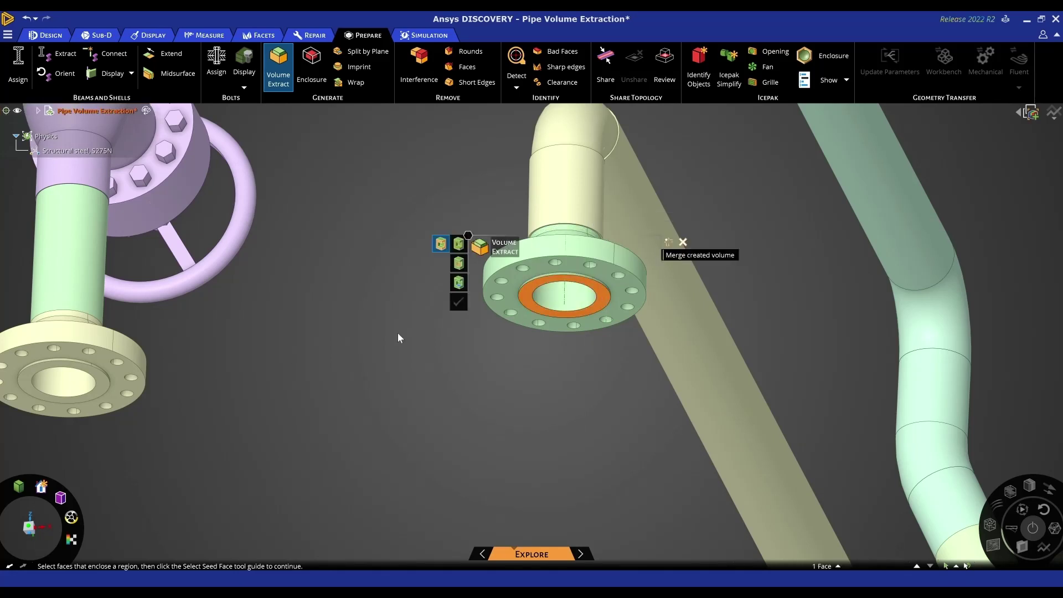
left_click(101, 384)
middle_click_drag(101, 384, 267, 362, "shift")
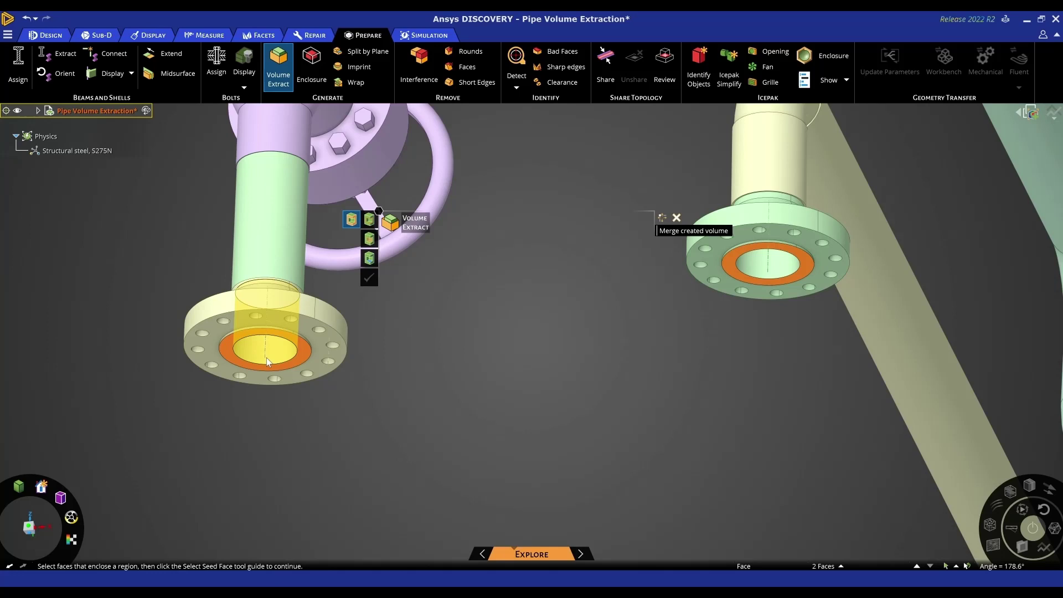
- Set a seed face inside the flange bore and play the inside-faces preview around the loop
left_click(370, 259)
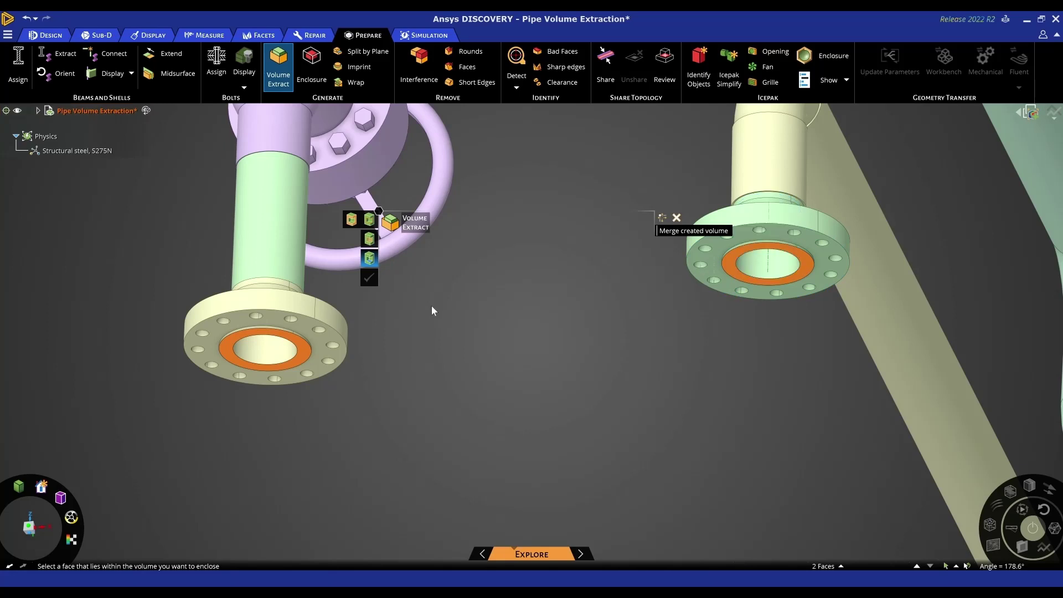
left_click(754, 262)
scroll(590, 332, "down", 5)
scroll(590, 331, "down", 3)
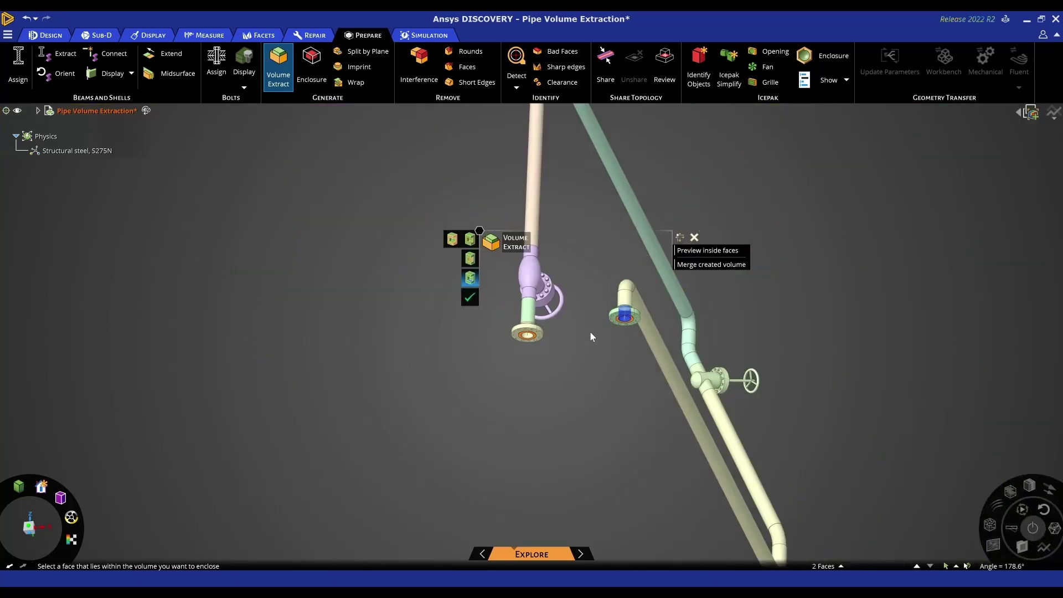
middle_click_drag(590, 331, 541, 372)
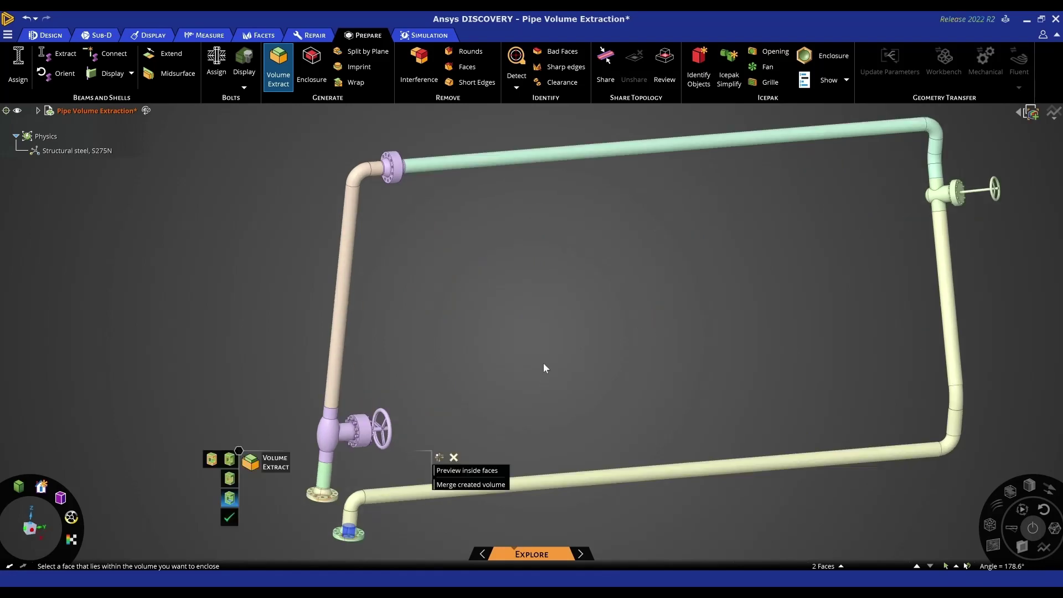
left_click(471, 470)
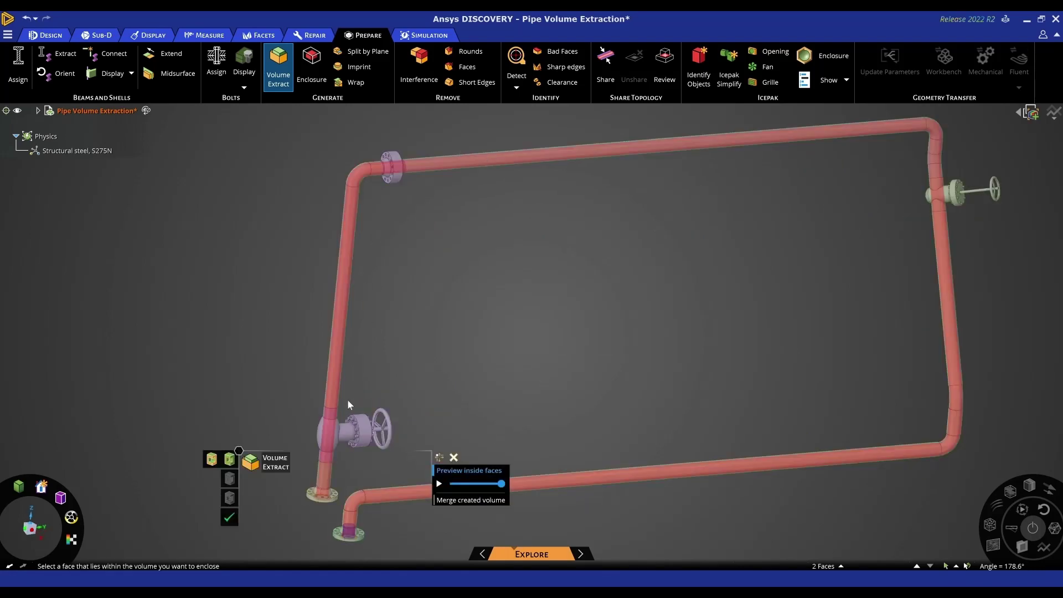
left_click_drag(500, 484, 453, 484)
left_click(440, 484)
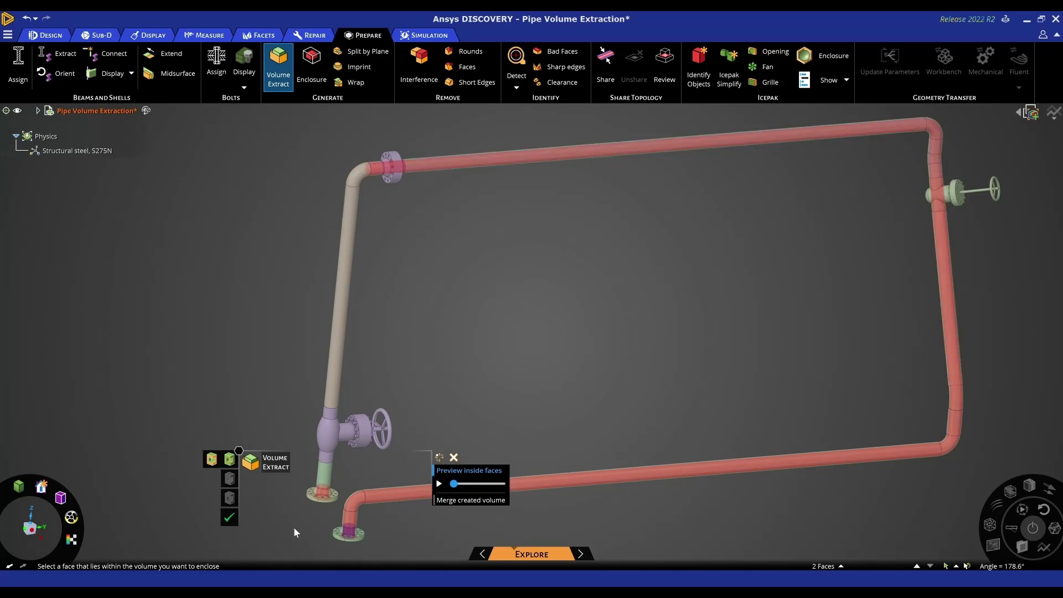
- Create the fluid volume, then hide all pipe and valve bodies leaving only the Volume visible
left_click(230, 517)
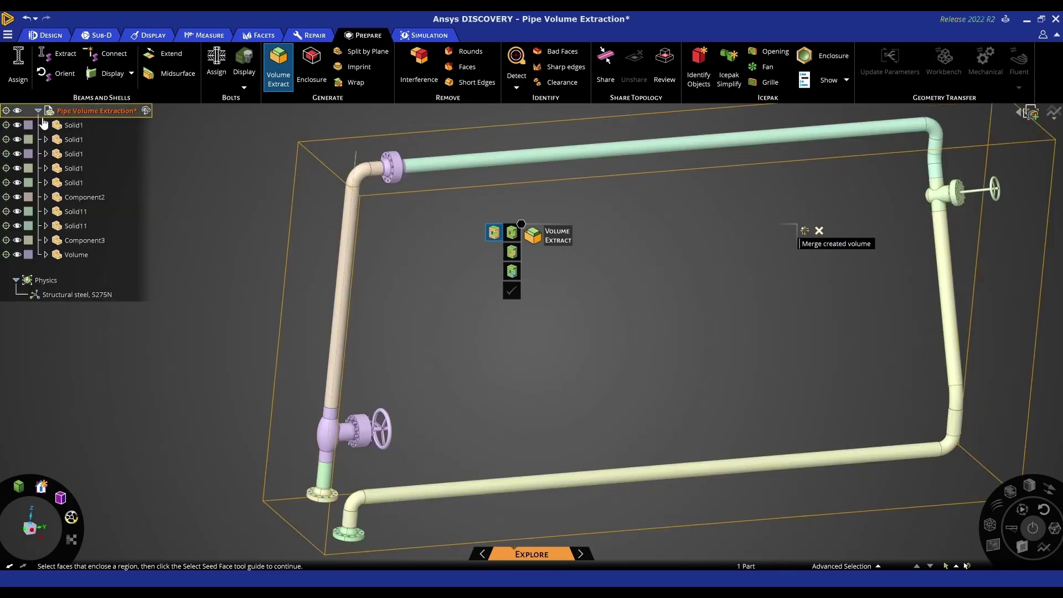
left_click(33, 255)
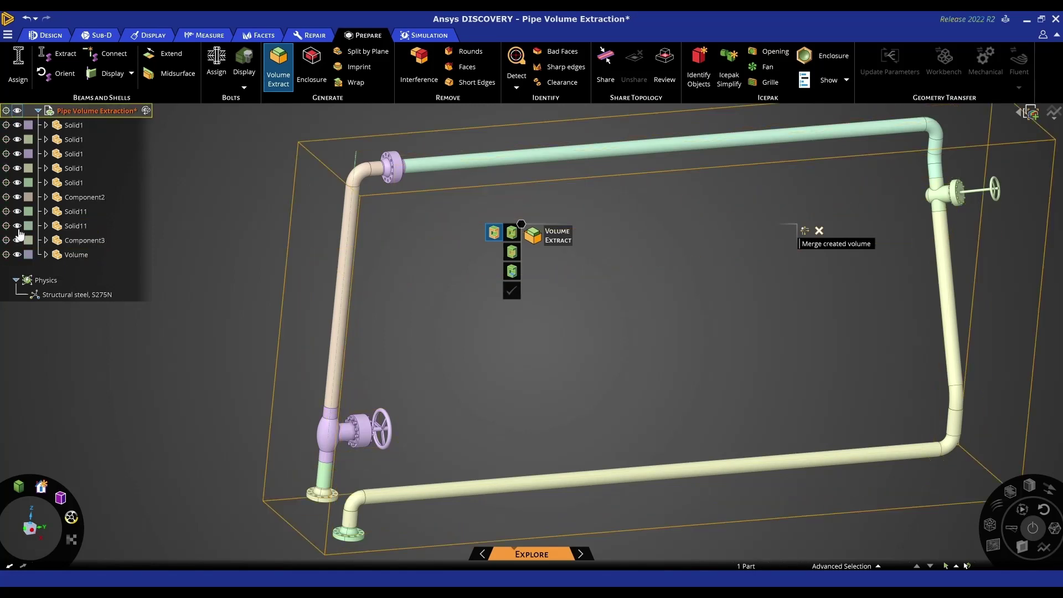
left_click(17, 110)
left_click(18, 254)
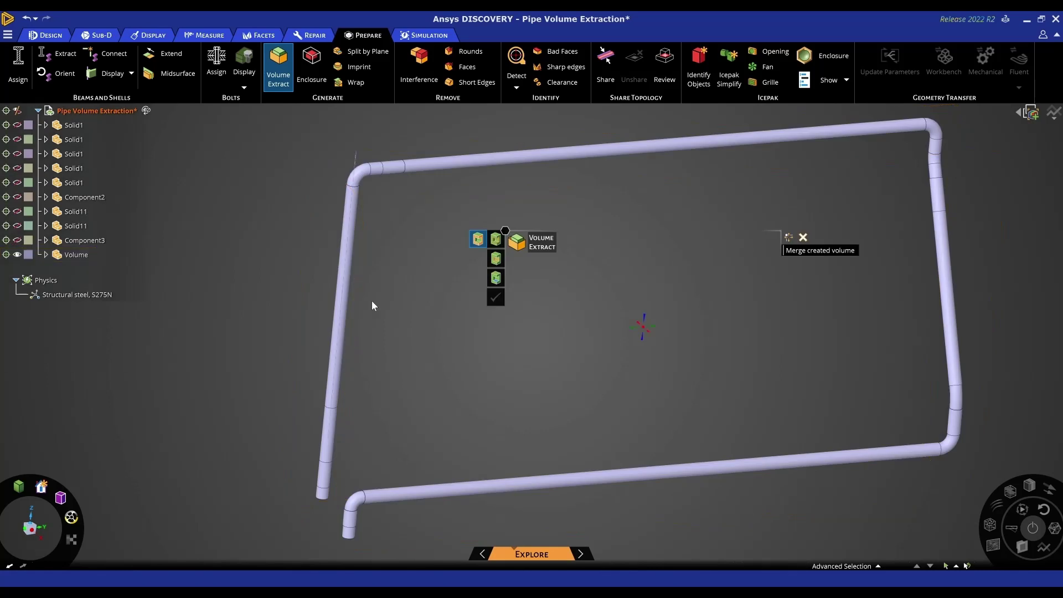
middle_click_drag(371, 301, 327, 288)
scroll(347, 300, "down", 3)
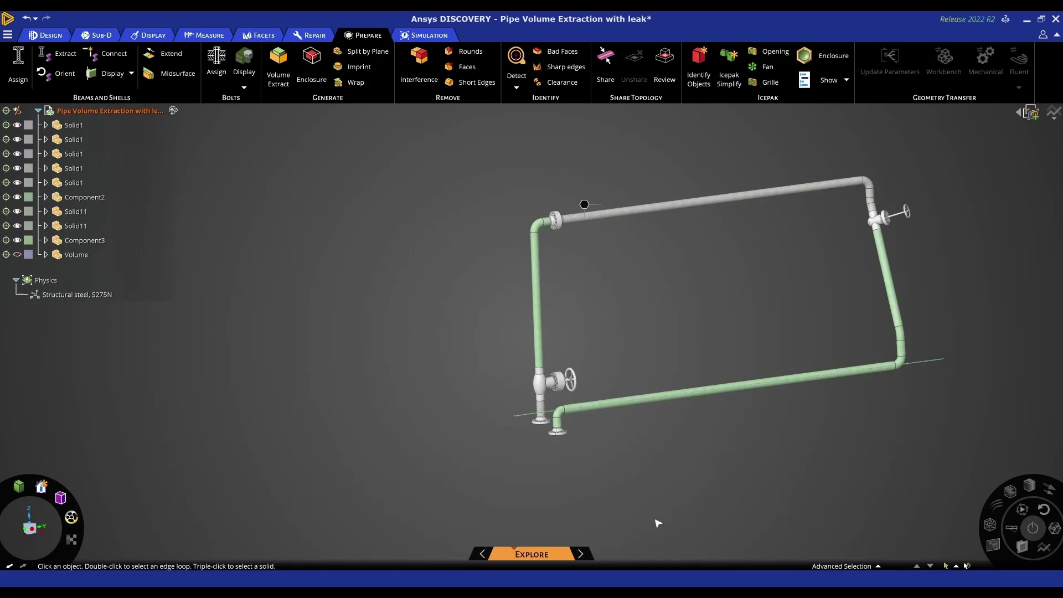
- Pan the leak version of the pipe loop left and up in the viewport
middle_click_drag(665, 508, 616, 498, "shift")
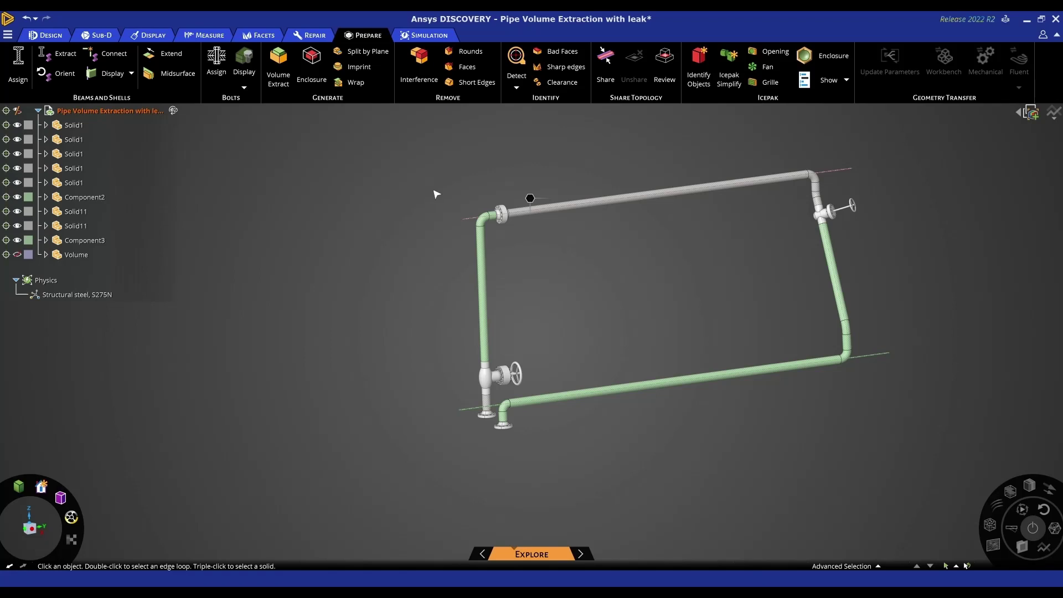
- Start Volume Extract and select the inner ring faces of both pipe flanges
left_click(274, 77)
middle_click_drag(330, 228, 640, 332)
scroll(637, 332, "up", 10)
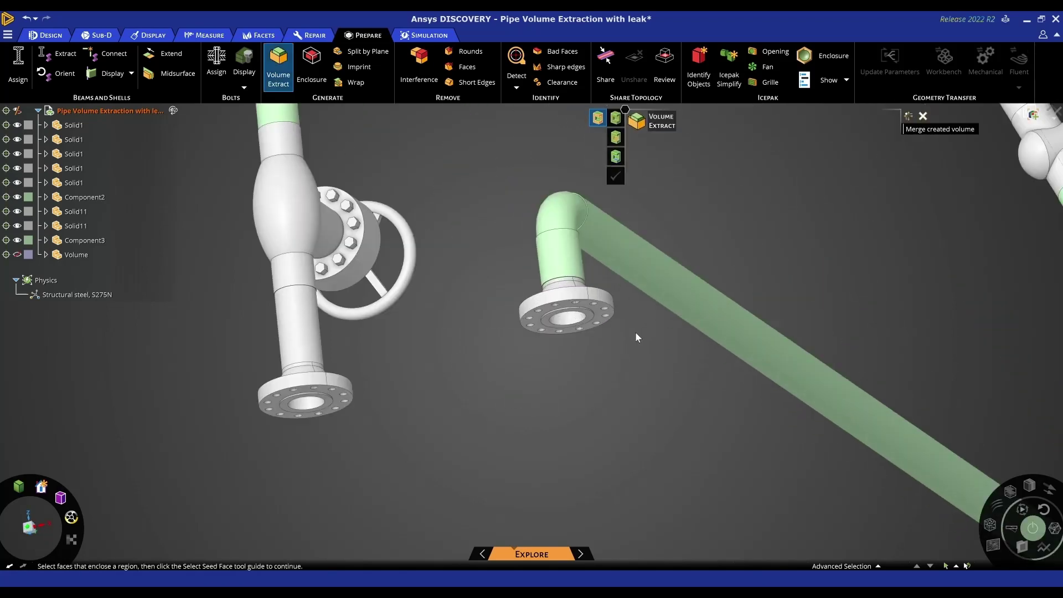
left_click(570, 308)
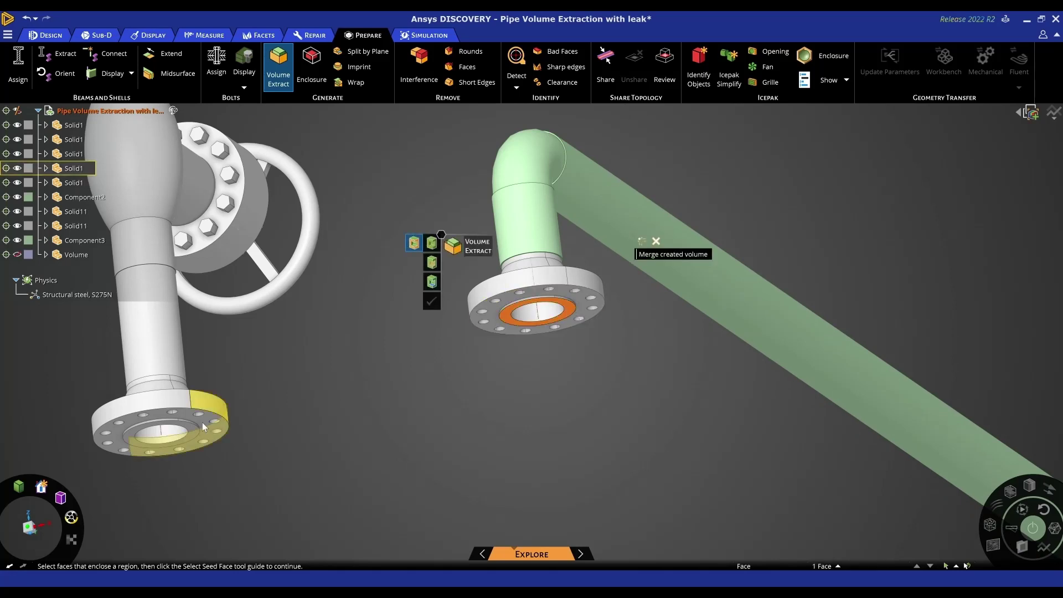
left_click(189, 432, "ctrl")
middle_click_drag(346, 415, 325, 372, "shift")
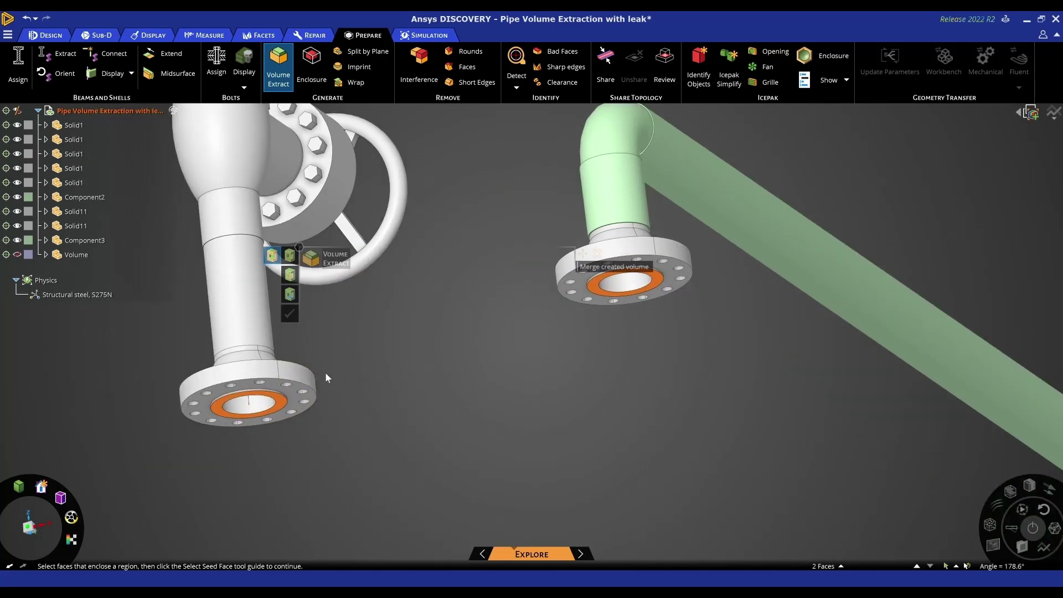
- Pick a seed face, preview the inside faces and scrub to trace the left-pipe leak
left_click(290, 295)
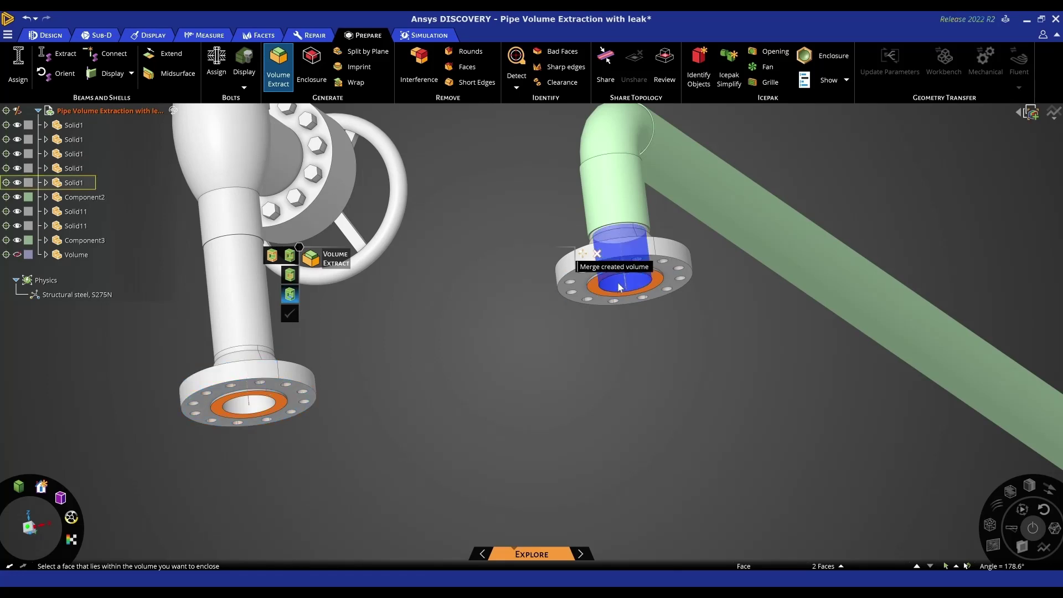
middle_click_drag(619, 288, 573, 364)
left_click(642, 245)
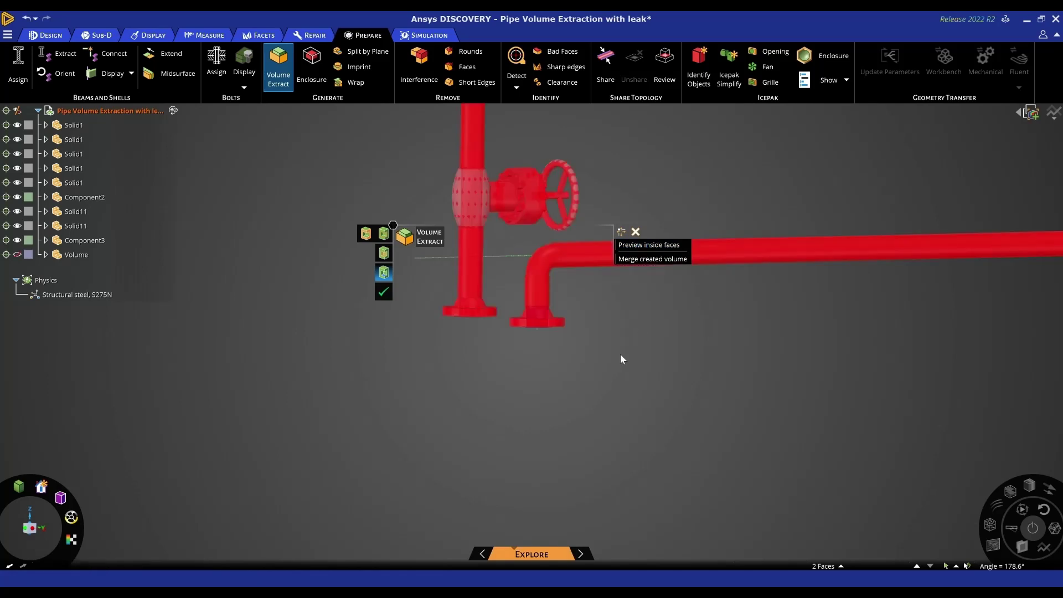
scroll(593, 385, "down", 5)
middle_click_drag(545, 422, 483, 493, "shift")
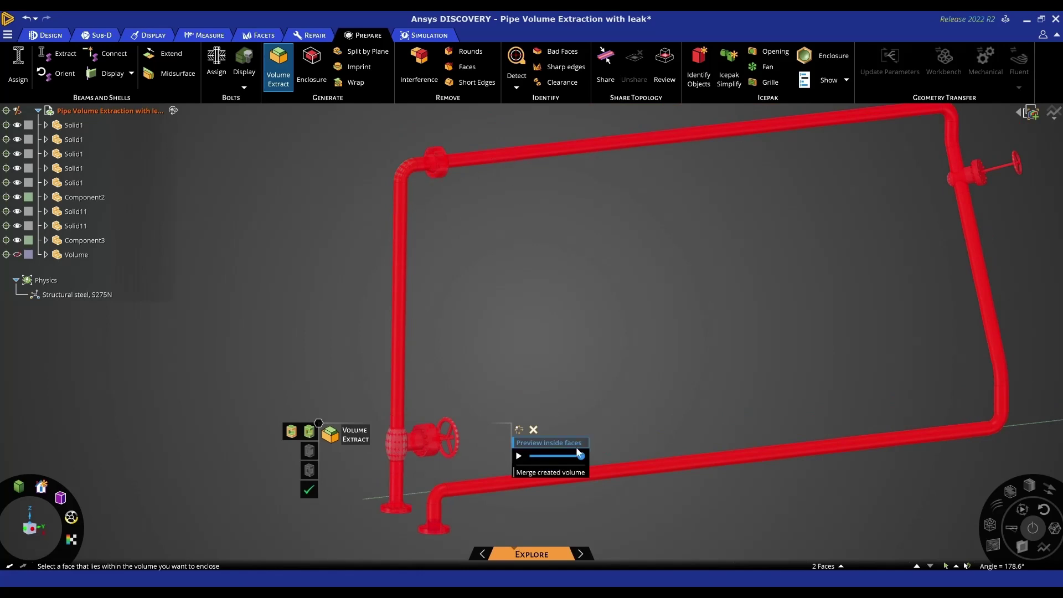
left_click_drag(579, 456, 538, 460)
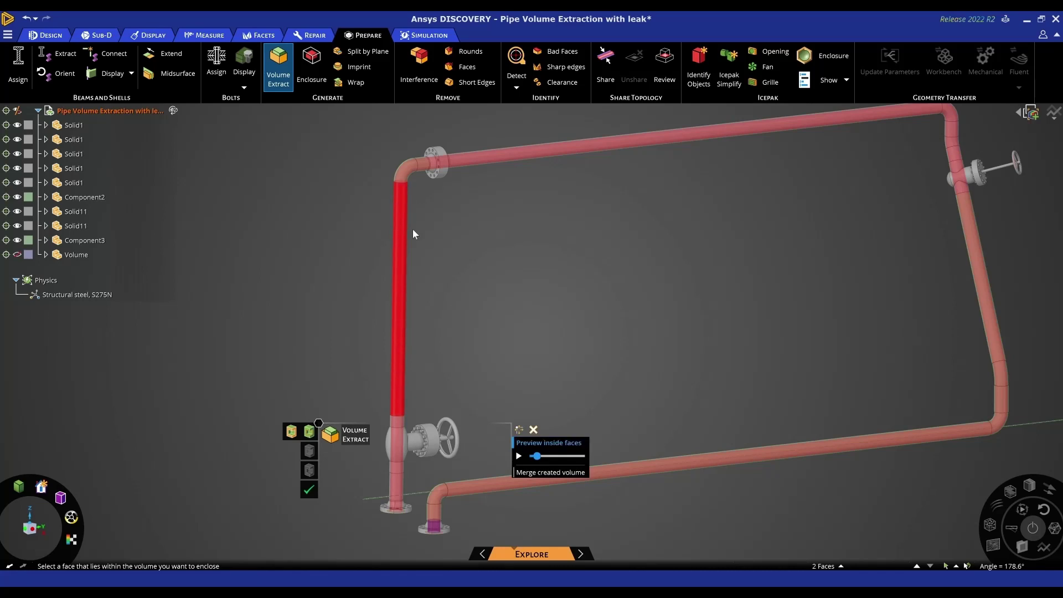
mouse_move(355, 253)
middle_mouse_down()
mouse_move(343, 251)
mouse_move(311, 306)
mouse_move(360, 244)
middle_mouse_up()
key("Return")
scroll(367, 249, "up", 10)
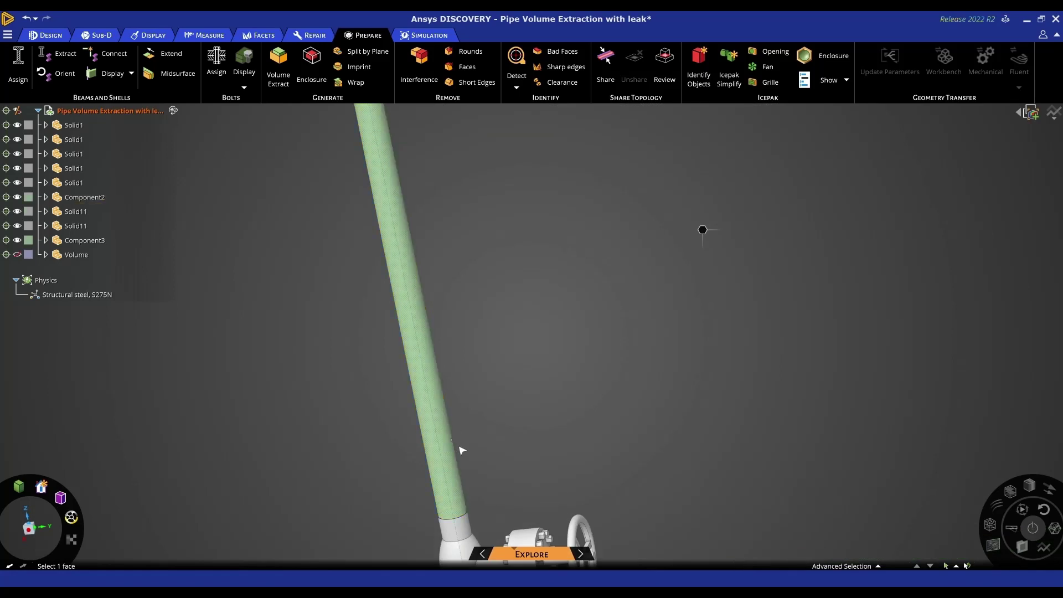
scroll(443, 432, "up", 8)
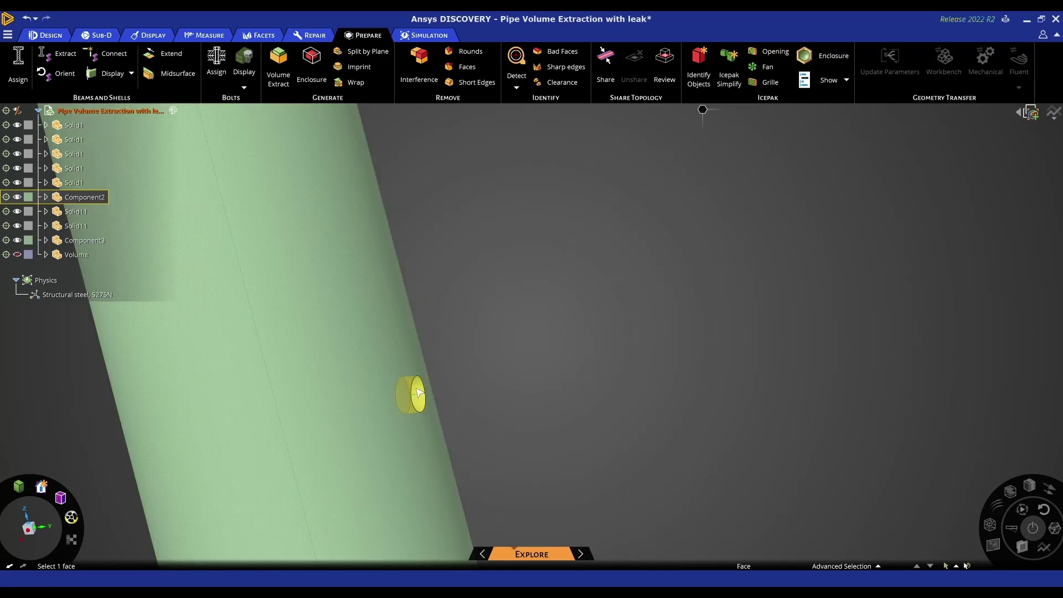
middle_click_drag(439, 389, 451, 374)
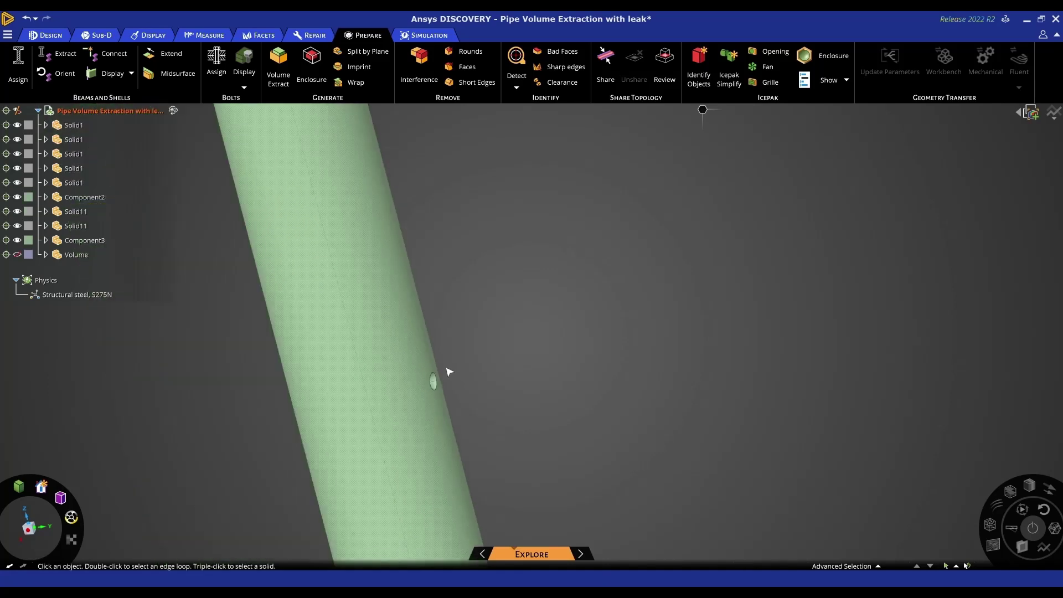
scroll(433, 380, "down", 2)
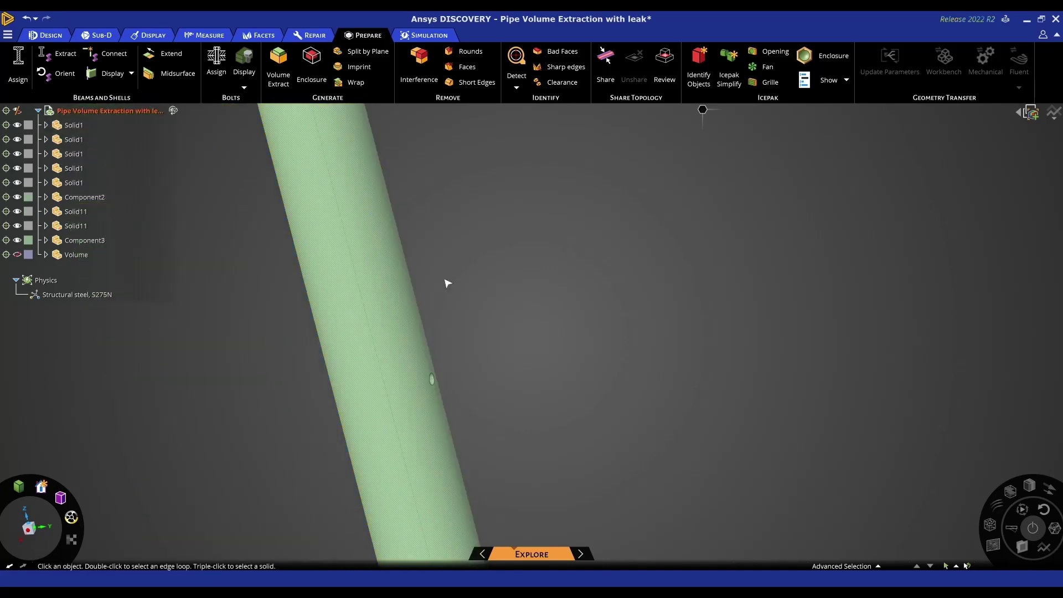
scroll(440, 382, "down", 5)
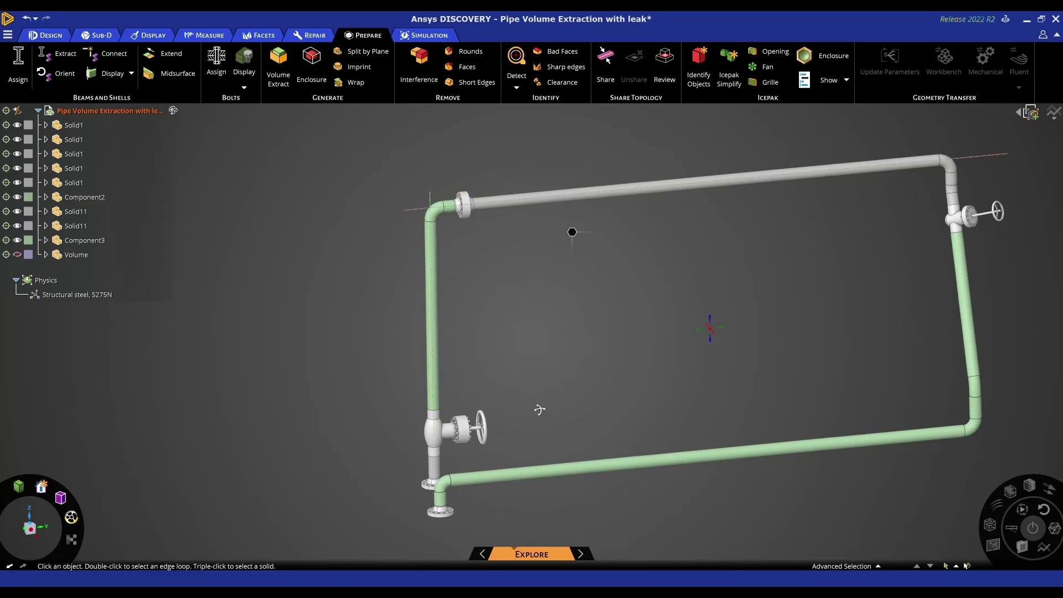
scroll(480, 398, "up", 3)
scroll(476, 394, "up", 1)
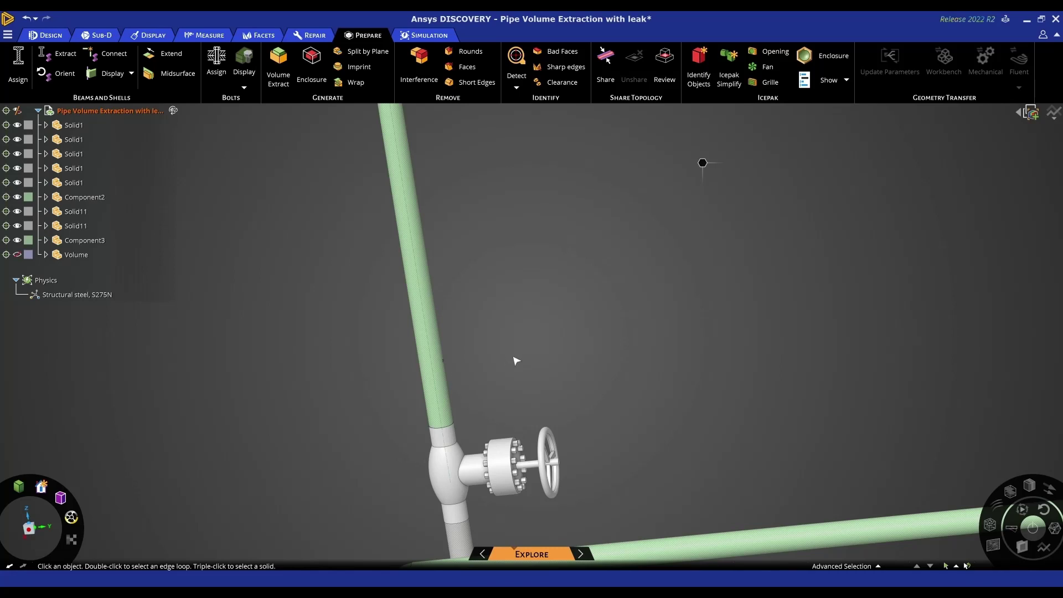
scroll(515, 360, "down", 5)
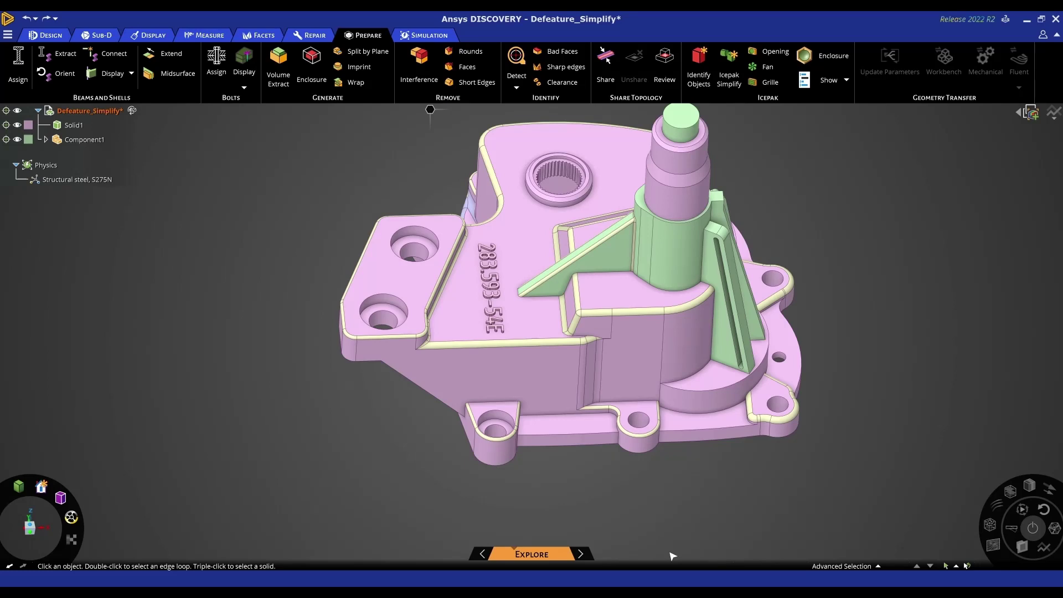
- Zoom and orbit to inspect the housing's lettering, rounds and green boss and rib features
scroll(615, 527, "down", 2)
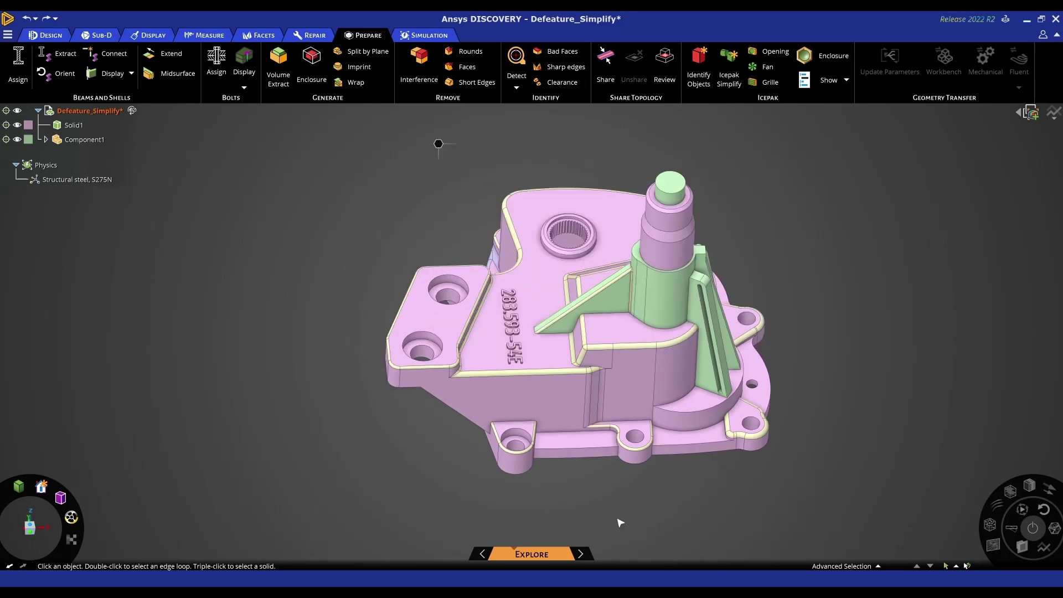
mouse_move(614, 527)
middle_mouse_down()
mouse_move(598, 533)
mouse_move(609, 529)
middle_mouse_up()
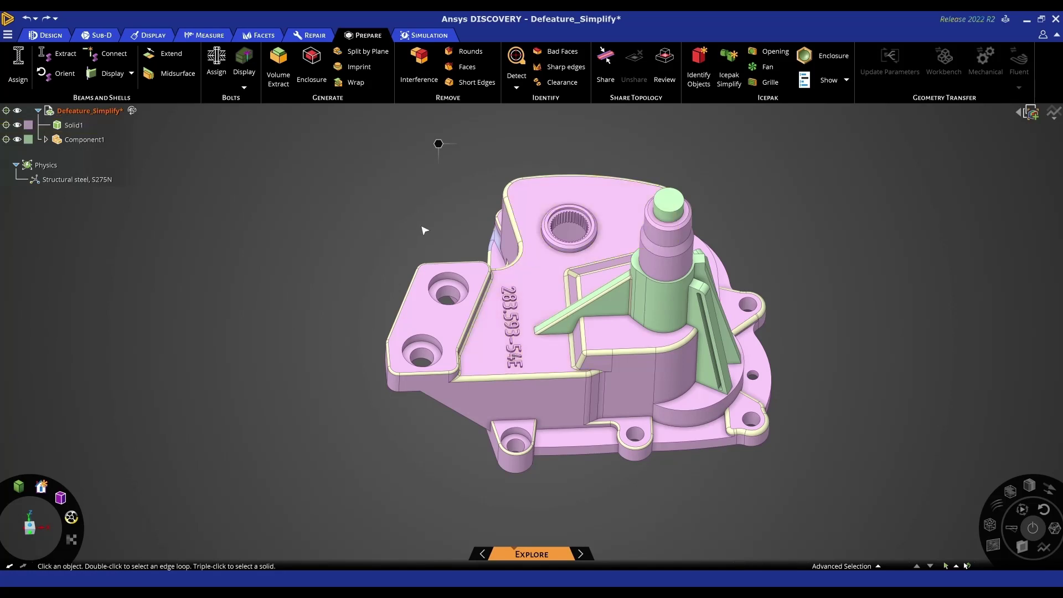
- Detect the 11 embossed logos on the housing top and delete them
left_click(515, 89)
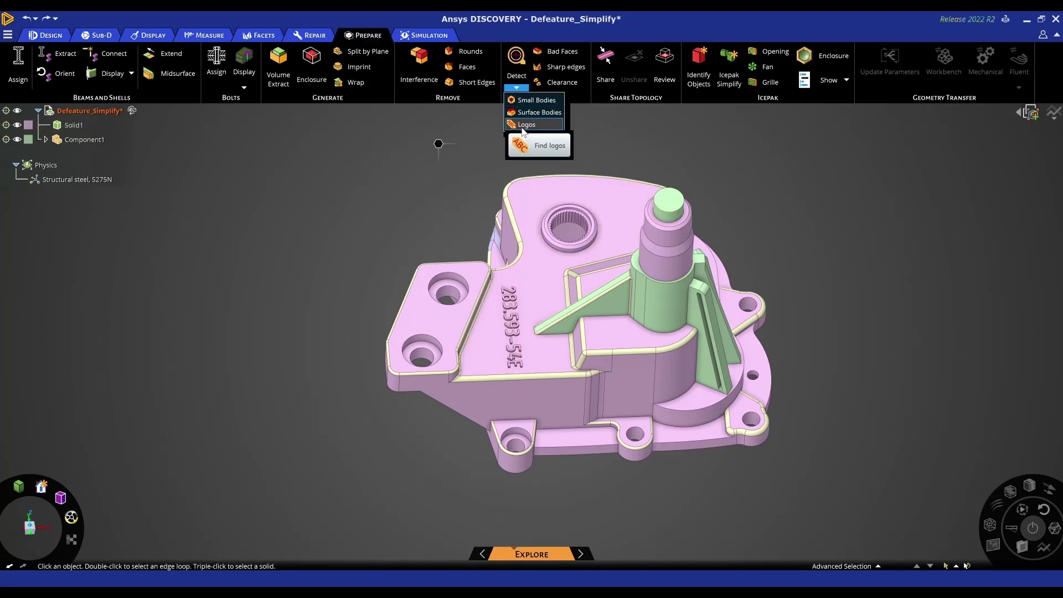
left_click(526, 125)
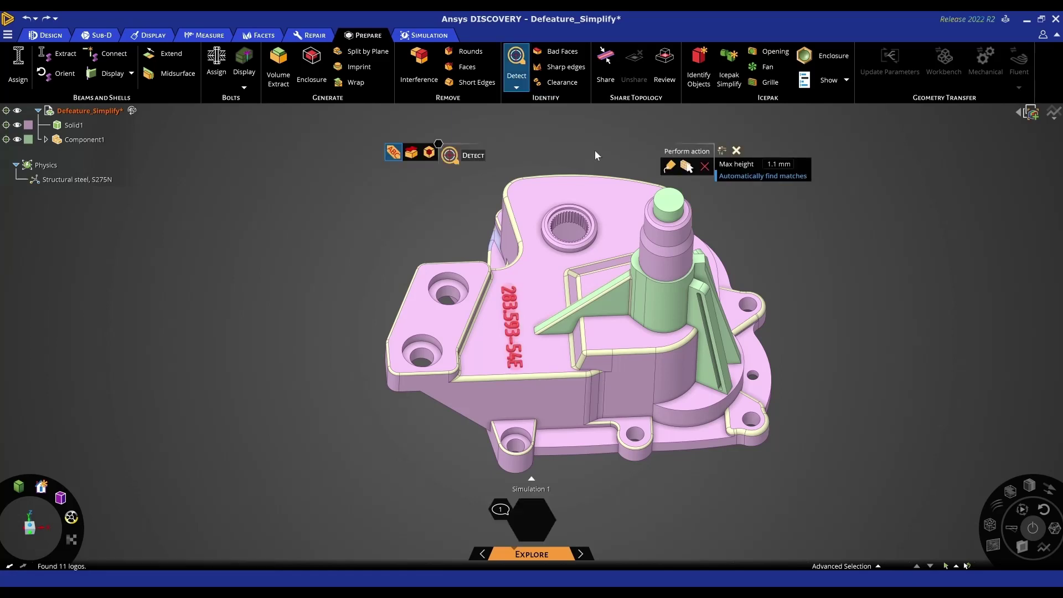
left_click(771, 165)
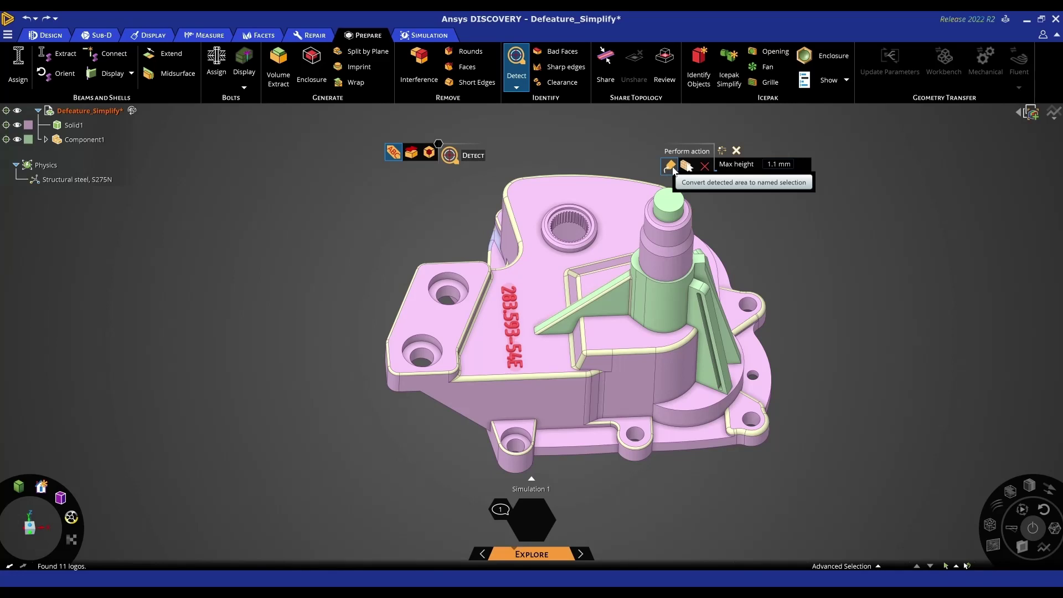
left_click(705, 166)
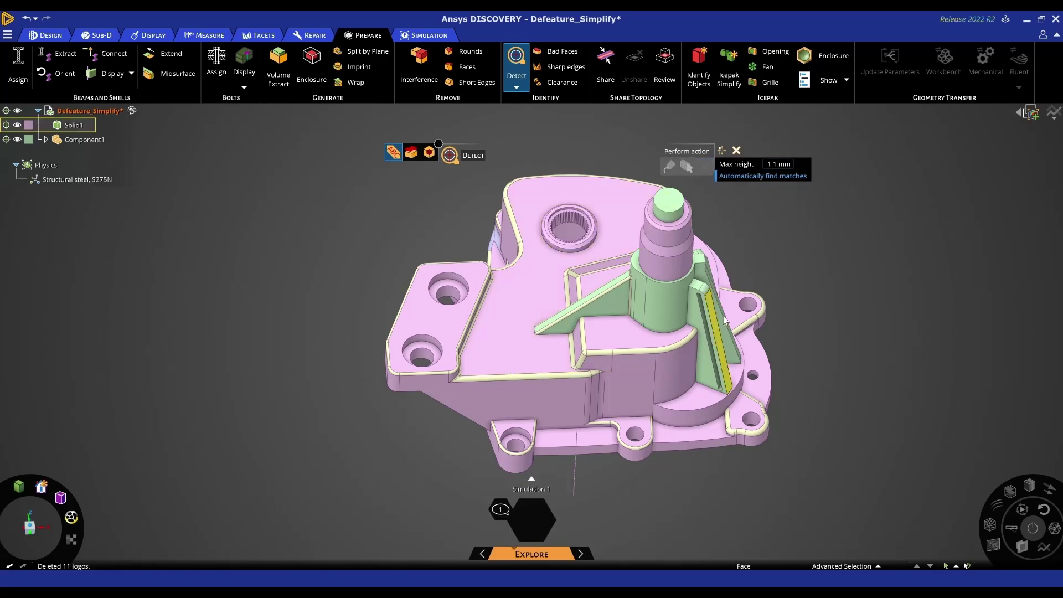
key("Escape")
middle_click_drag(811, 320, 807, 329)
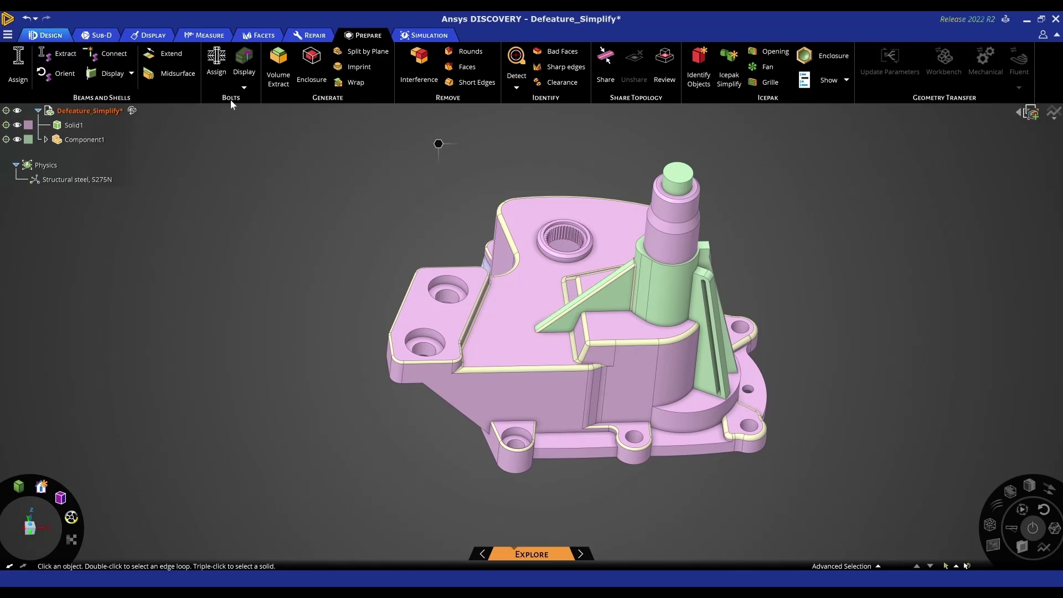
- Power Select all 32 rounds equal to 1 mm and Fill them away
key("s")
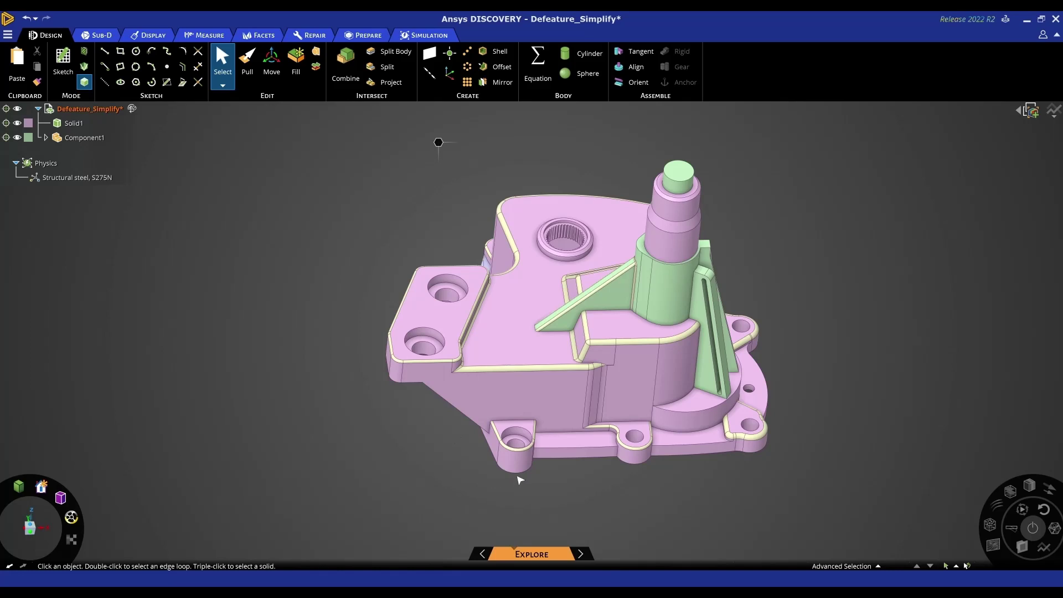
scroll(520, 480, "up", 2)
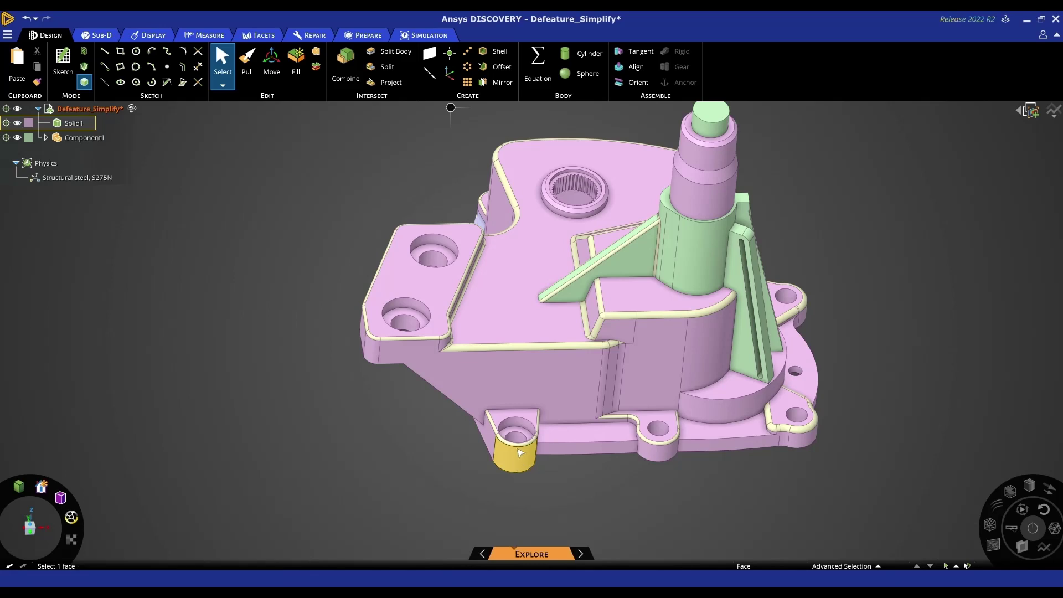
left_click(520, 452)
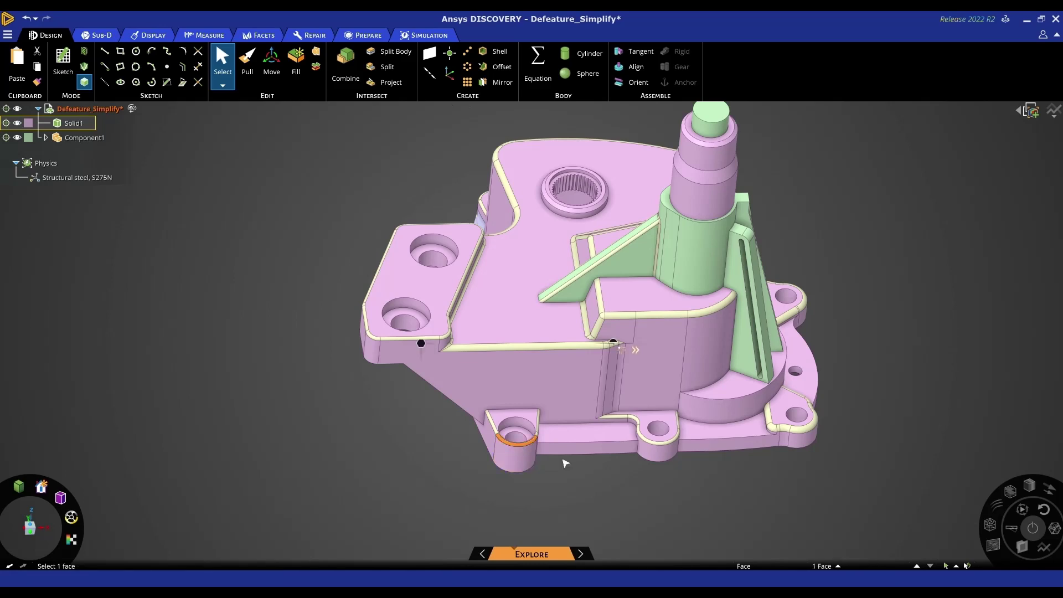
left_click(839, 565)
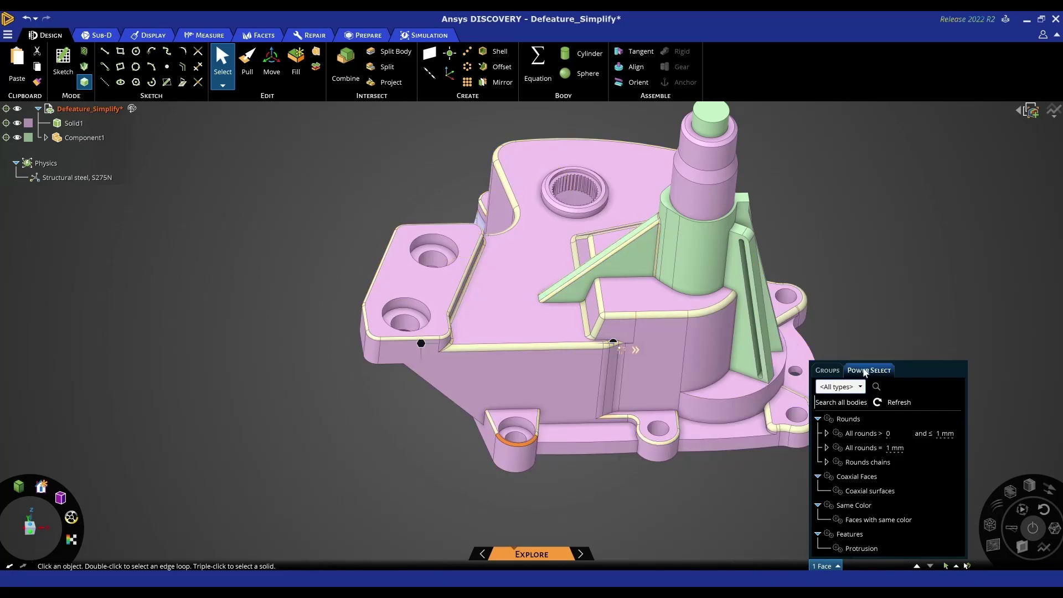
left_click(855, 449)
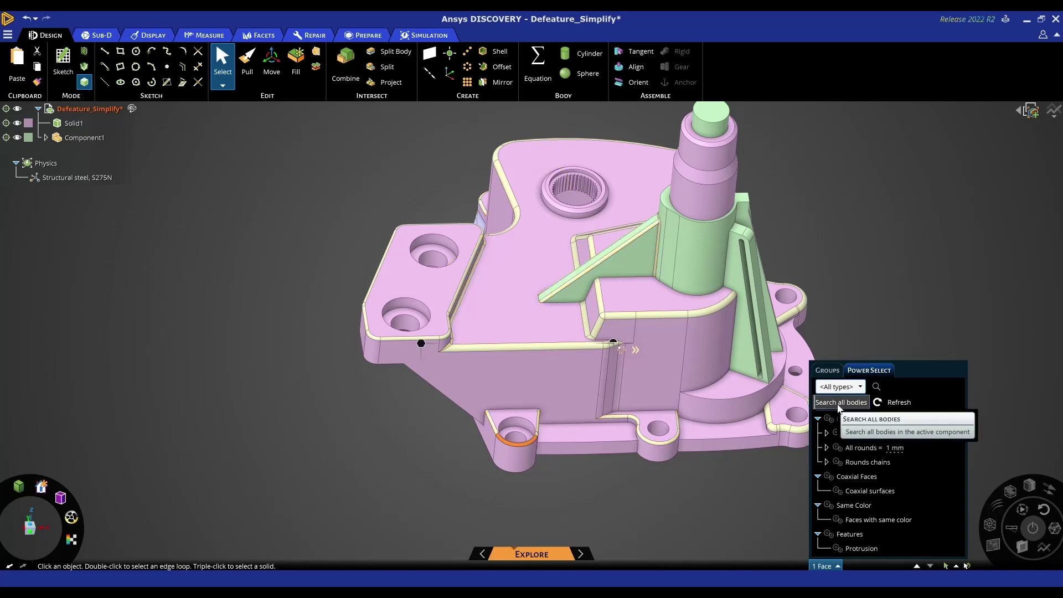
left_click(847, 450)
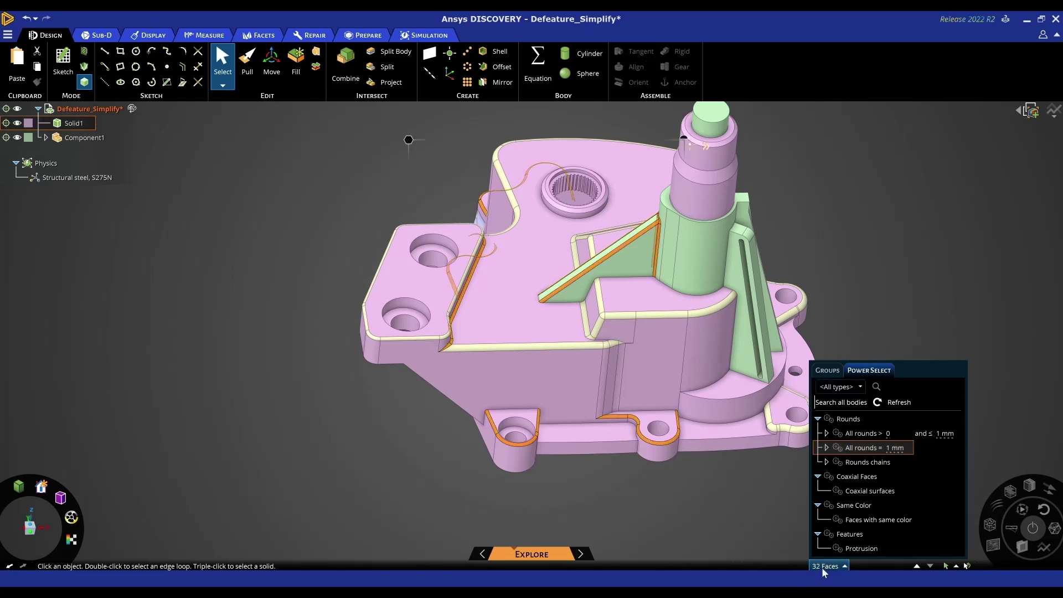
left_click(297, 71)
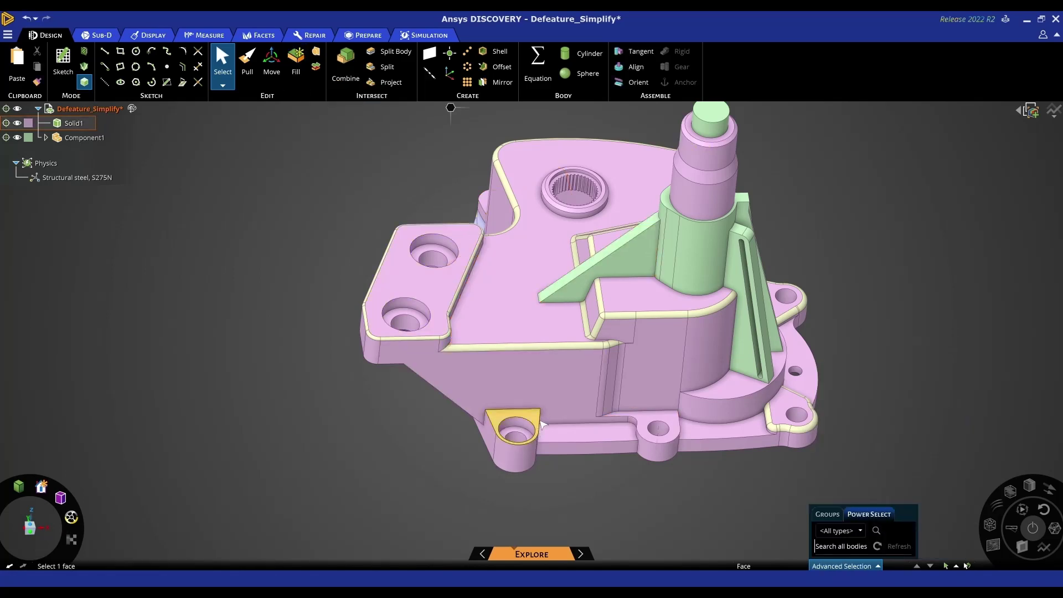
- Power Select all 68 rounds greater than 0 and up to 2 mm and fill them
left_click(510, 349)
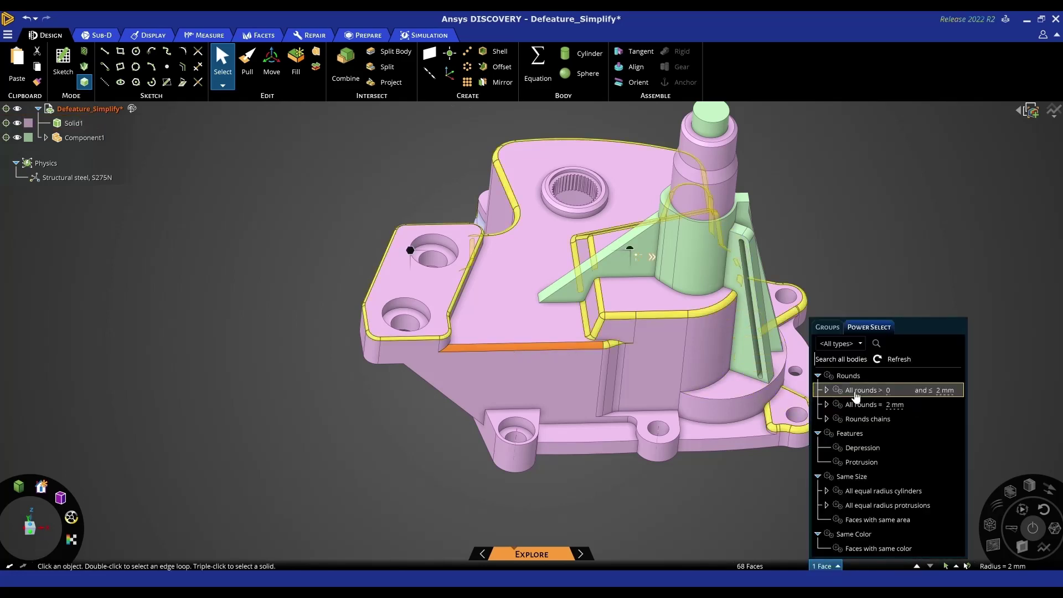
left_click(951, 392)
left_click(855, 391)
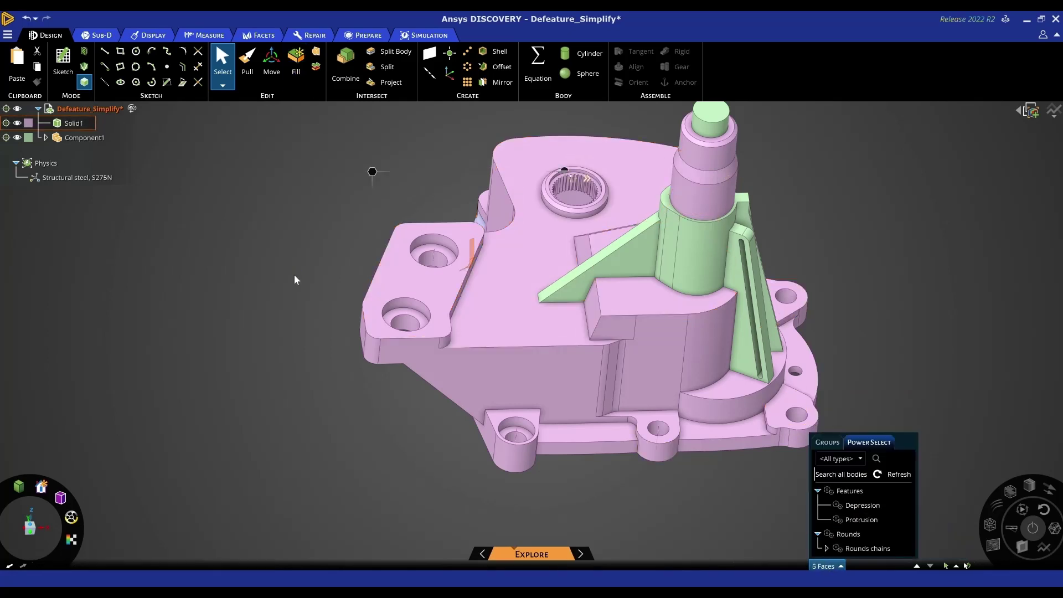
middle_click_drag(280, 294, 357, 392)
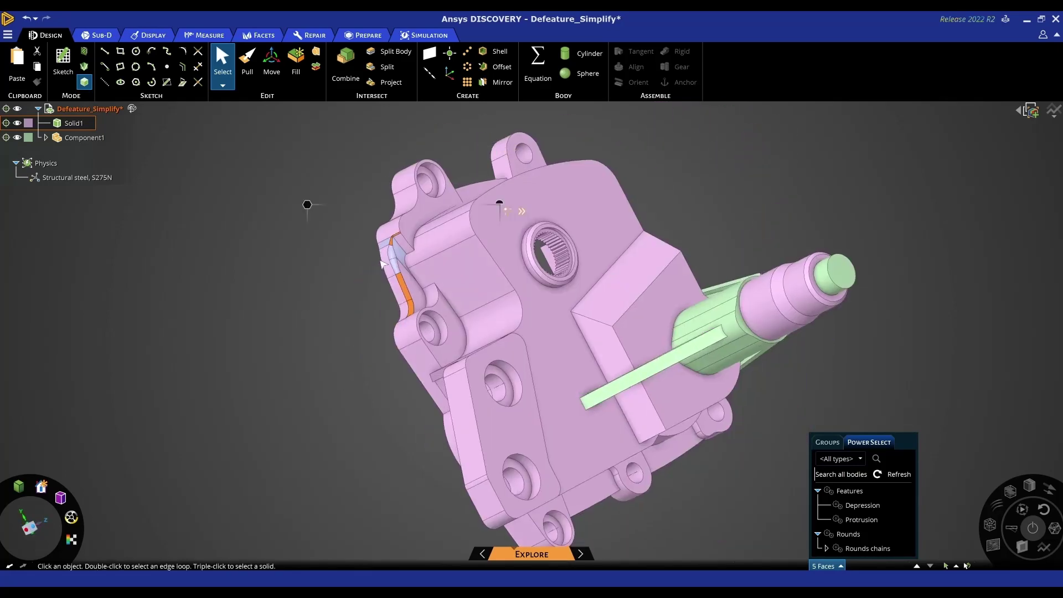
- Fill the leftover blend faces along one housing corner, then zoom out to the whole housing
scroll(382, 216, "up", 5)
left_click(403, 223, "ctrl")
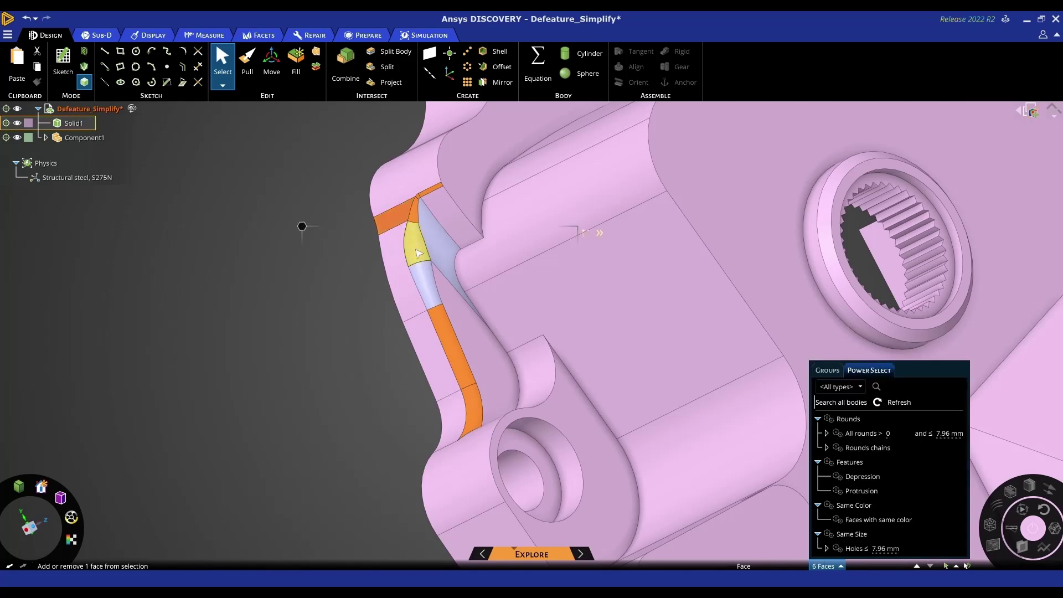
left_click(414, 241, "ctrl")
left_click(426, 280, "ctrl")
left_click(431, 257, "ctrl")
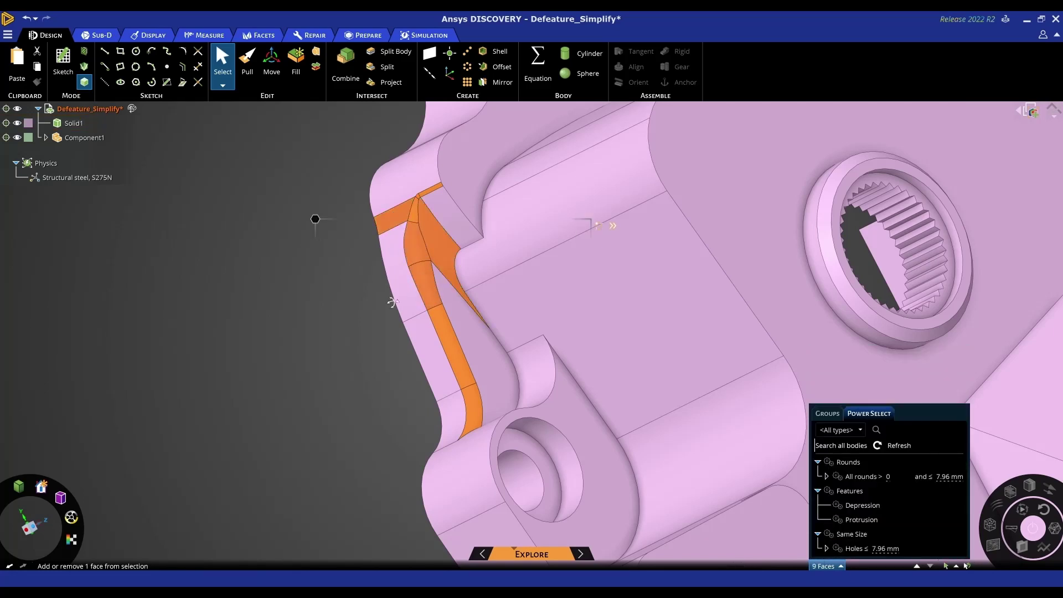
middle_click_drag(424, 274, 405, 219)
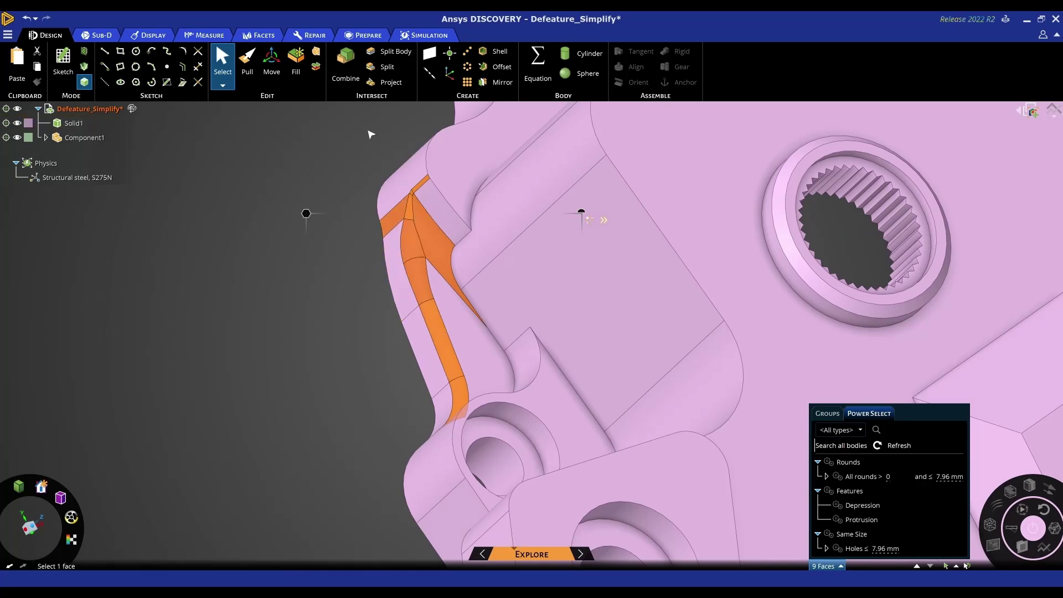
left_click(301, 68)
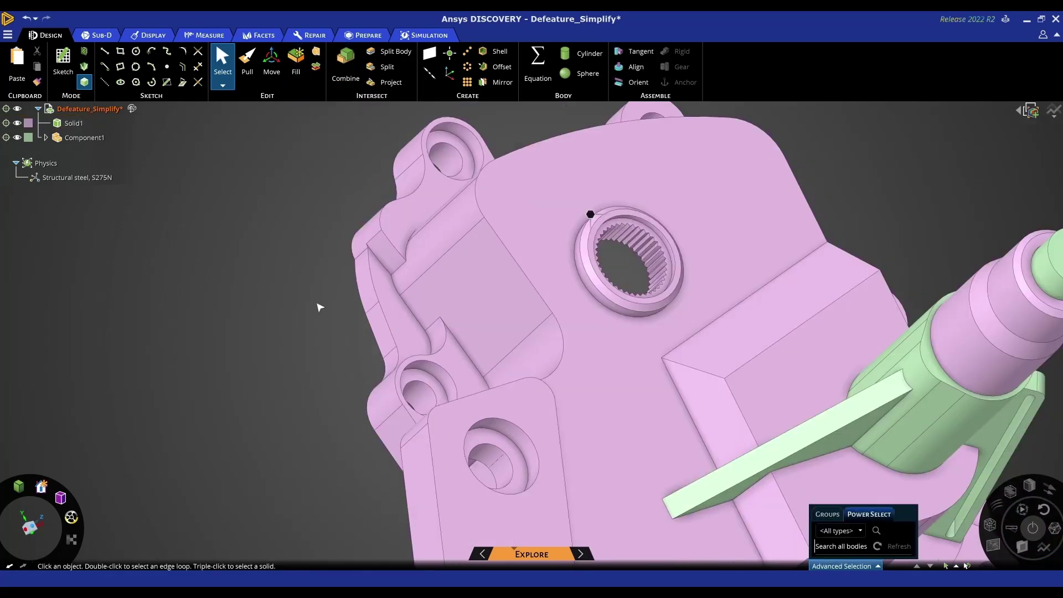
key("h")
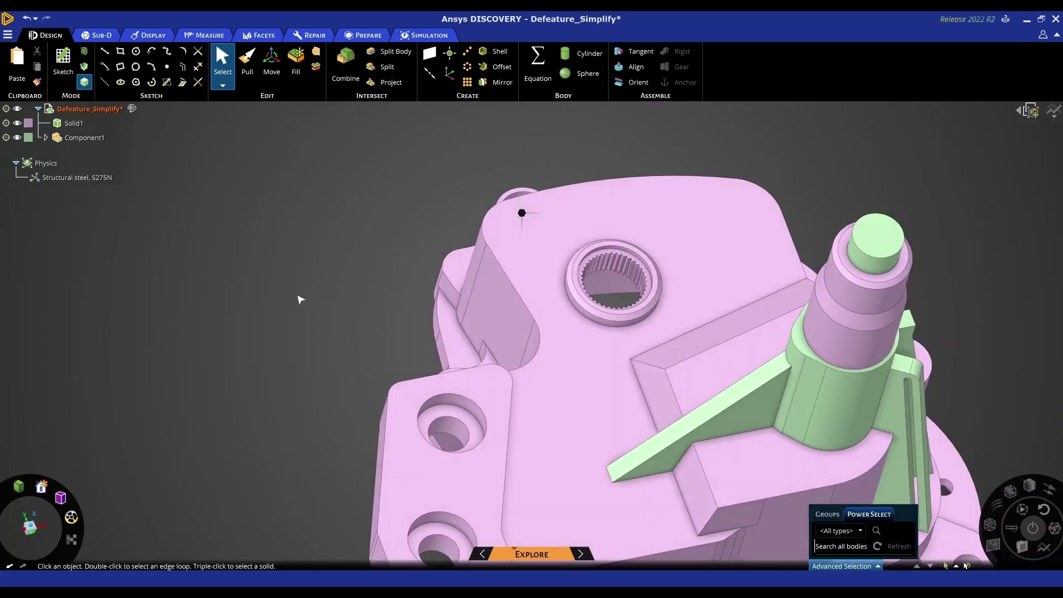
mouse_move(314, 270)
middle_mouse_down()
mouse_move(300, 254)
mouse_move(322, 266)
middle_mouse_up()
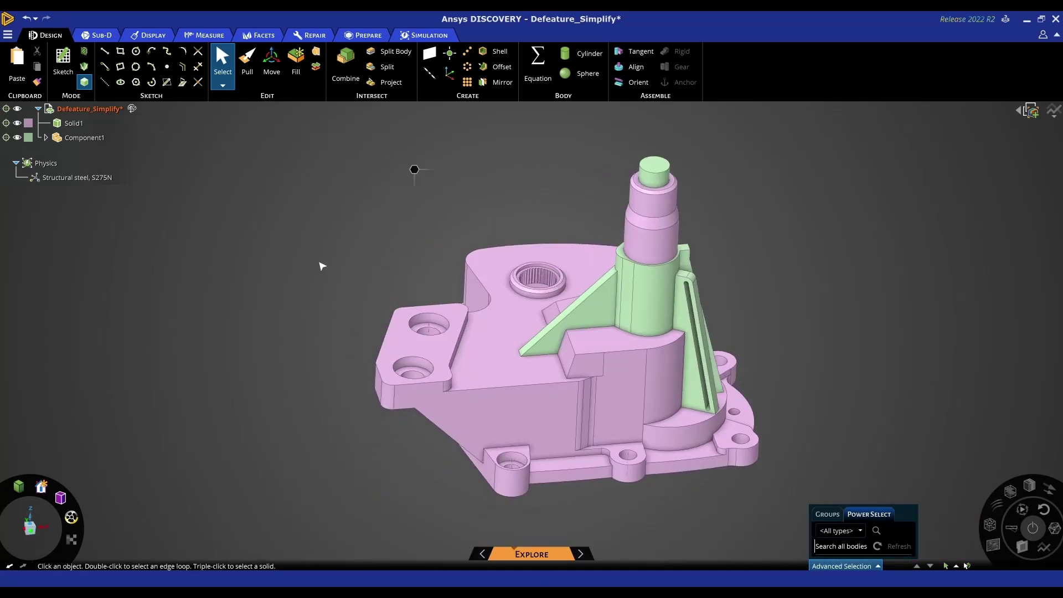
- Run Clearance with 0.1 mm maximum distance and inspect the single gap at the shaft
left_click(370, 37)
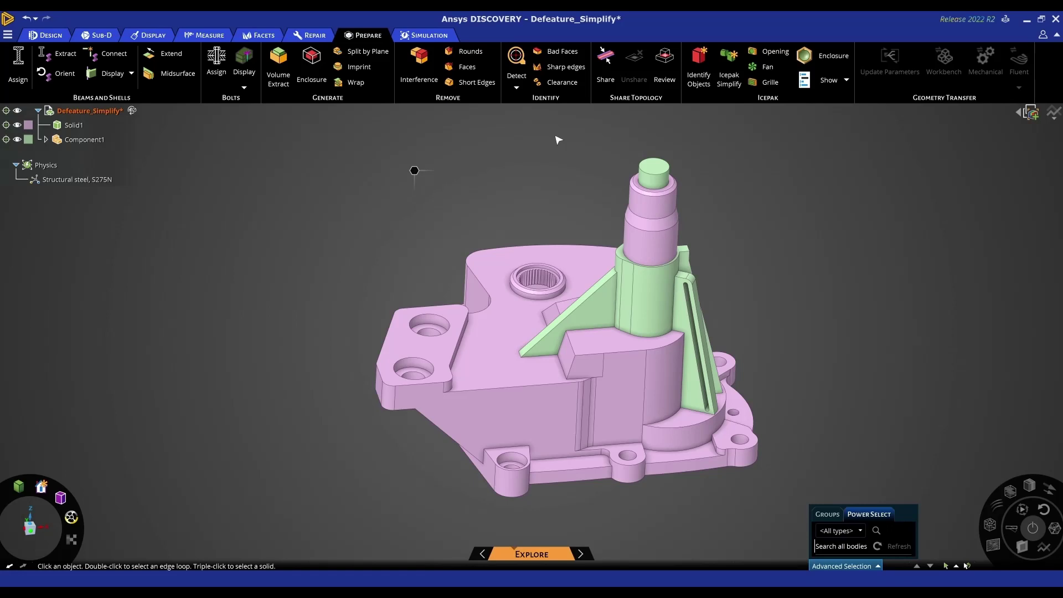
left_click(562, 83)
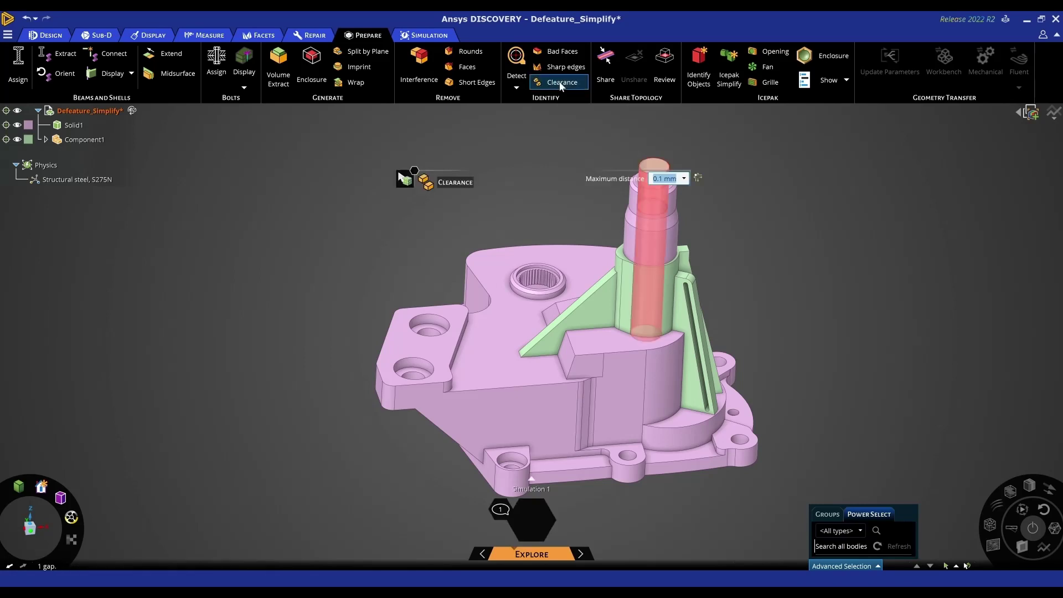
mouse_move(540, 127)
middle_mouse_down()
mouse_move(530, 134)
mouse_move(543, 145)
mouse_move(536, 154)
middle_mouse_up()
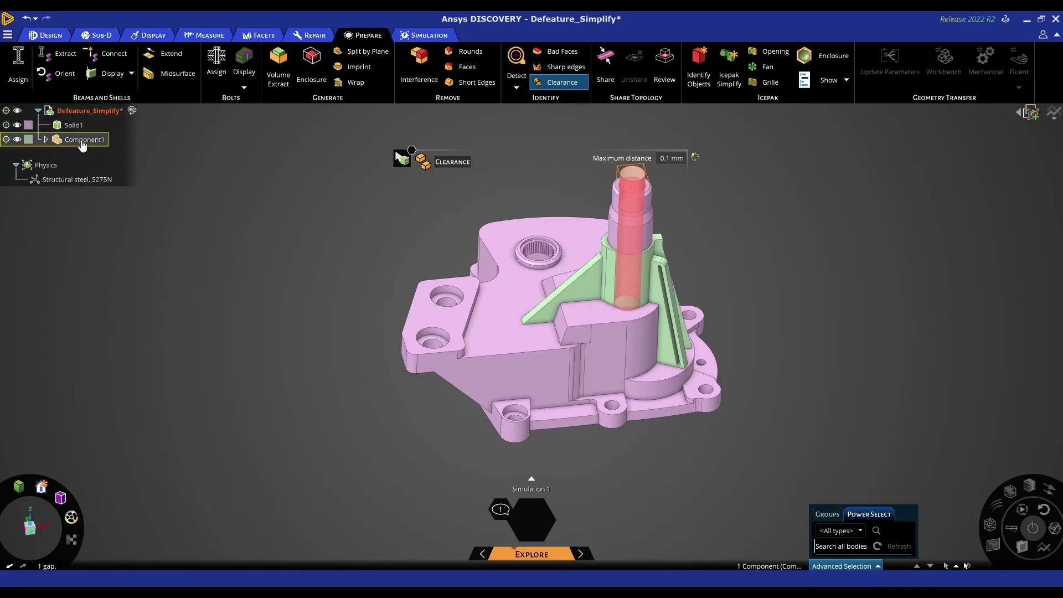
- End the clearance check and try selecting Solid1 and Component1, then clear the selection
key("Escape")
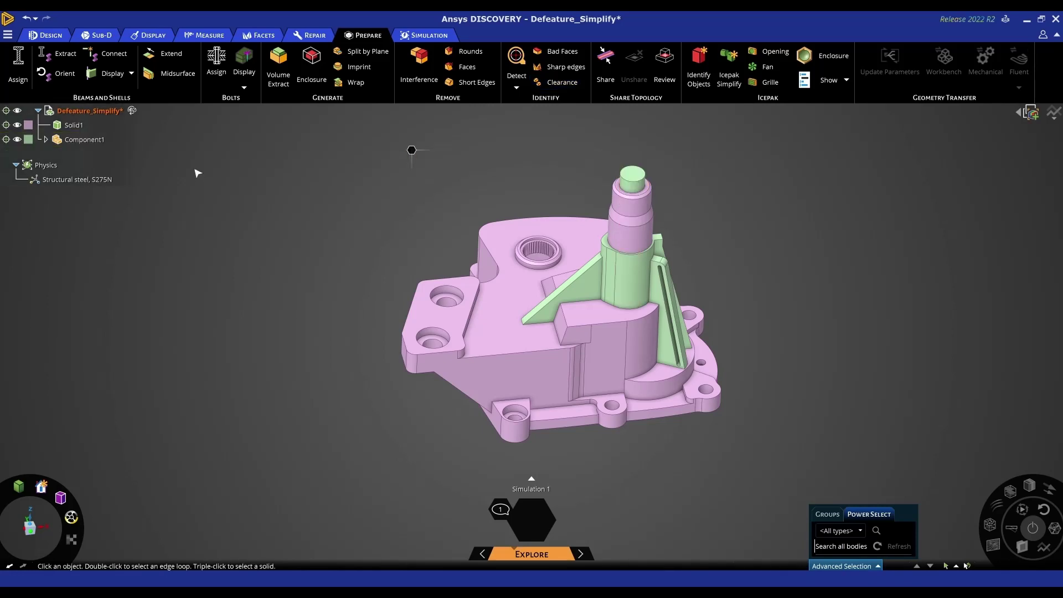
left_click(77, 127)
left_click(83, 141)
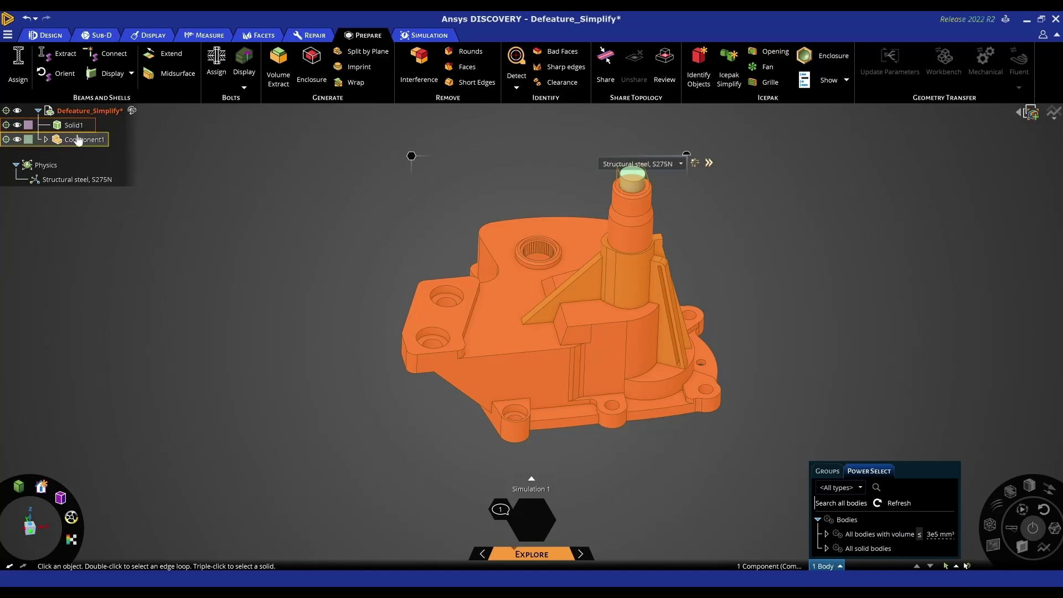
left_click(249, 162)
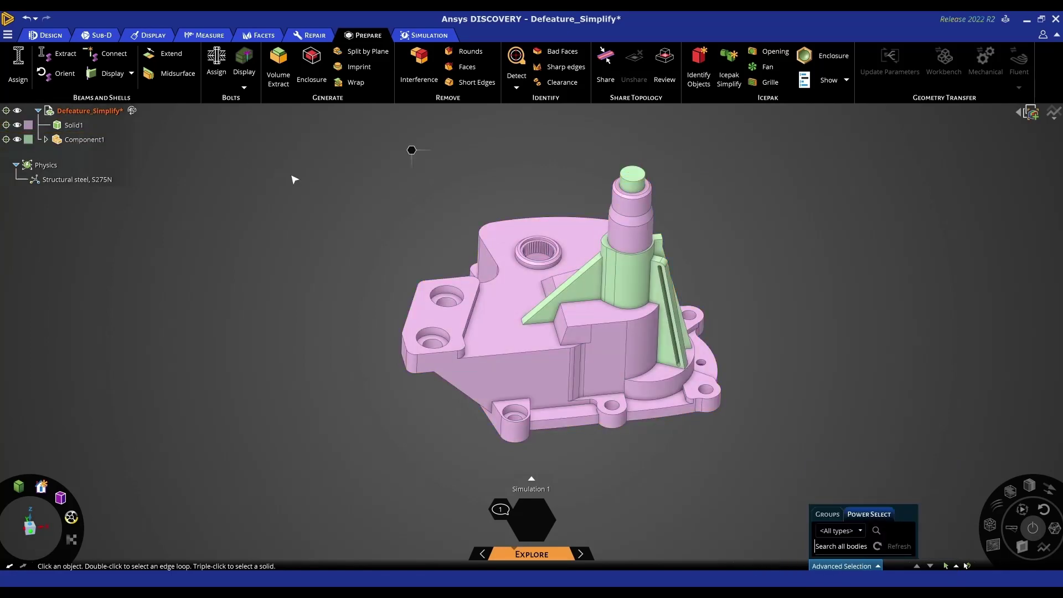
middle_click_drag(297, 182, 315, 193)
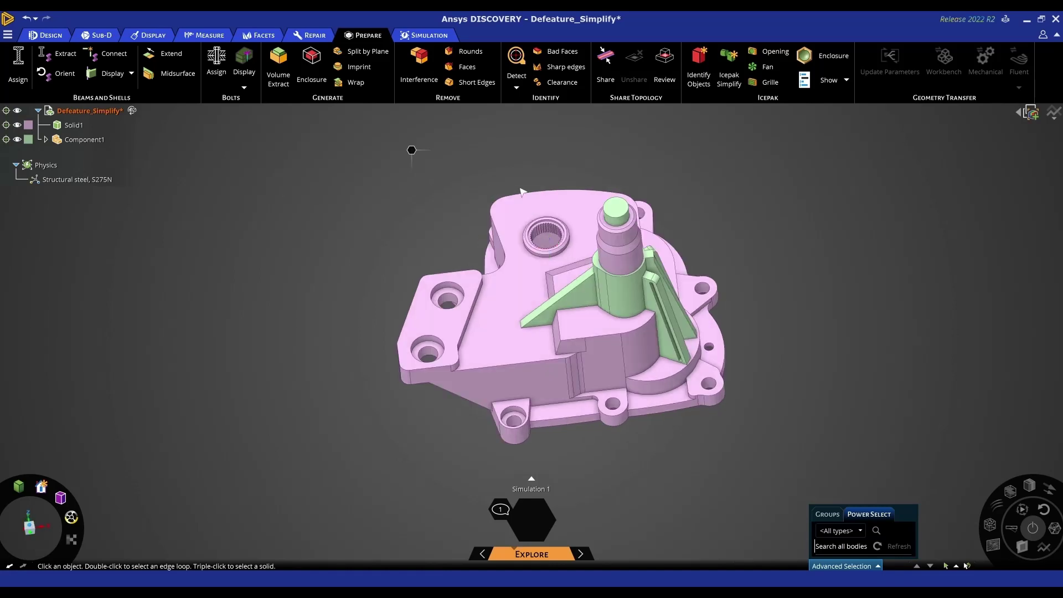
- Zoom onto the splined hole, view its splined face face-on, and return to Design
middle_click_drag(521, 191, 531, 221)
scroll(546, 235, "up", 6)
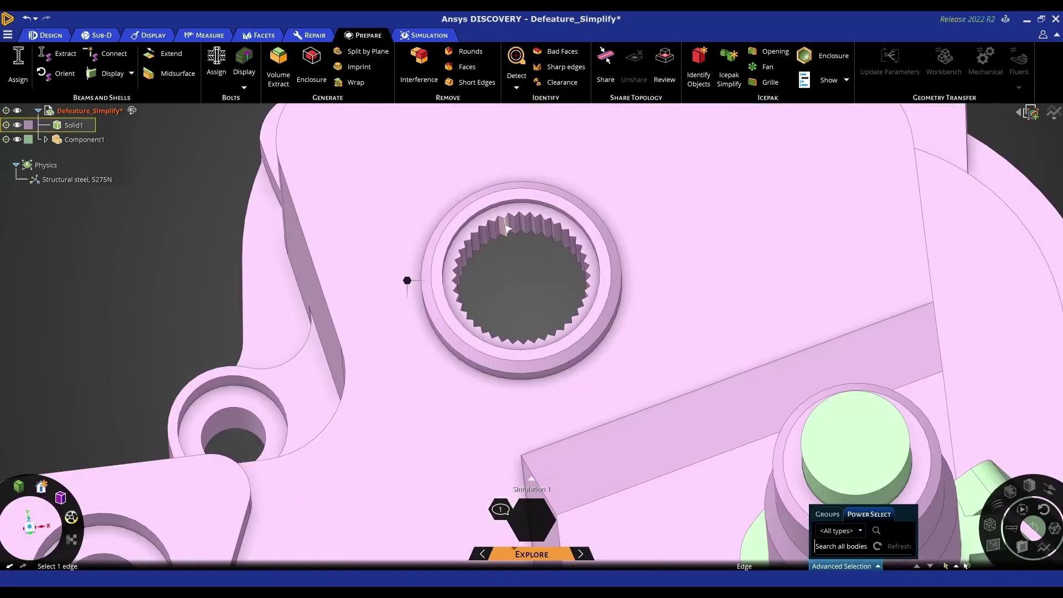
left_click(482, 221)
left_click(523, 215)
key("v")
scroll(507, 248, "up", 3)
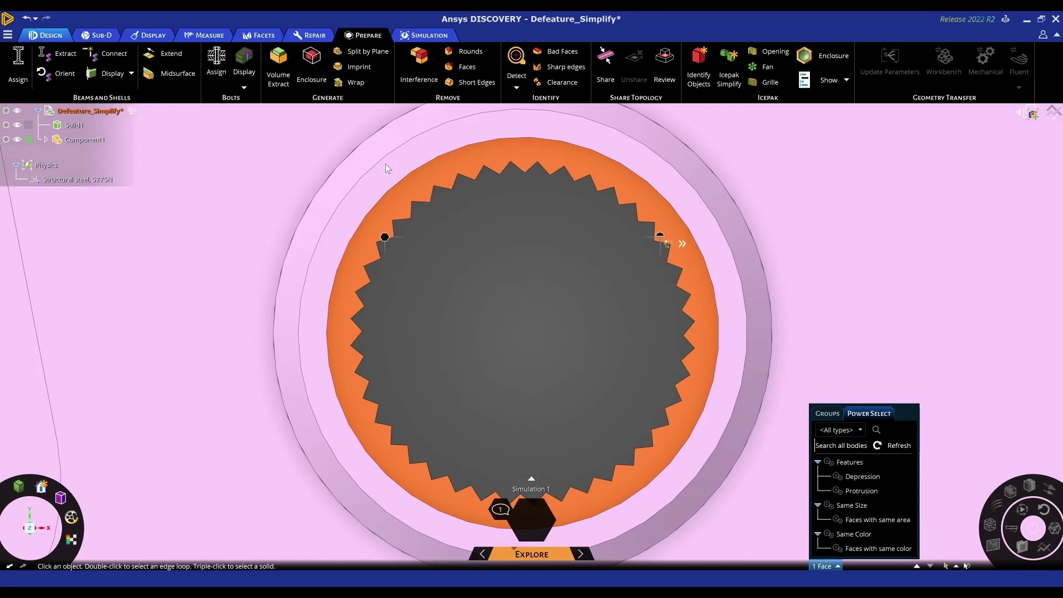
key("s")
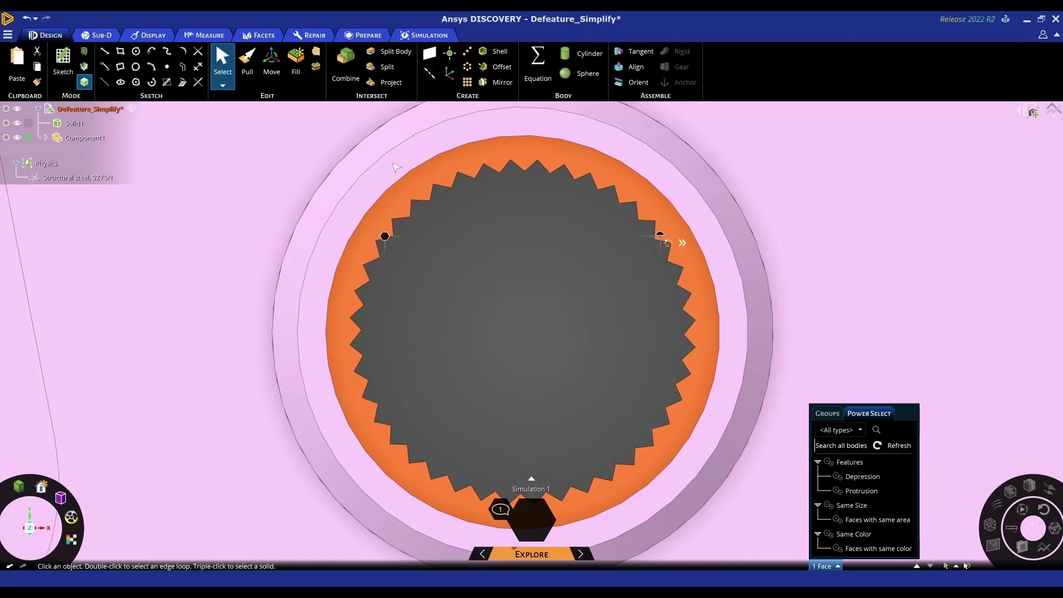
triple_click(343, 151)
- Sketch a 17.575 mm circle from the hole centre to the spline tips and fill it into a surface disc
key("Escape")
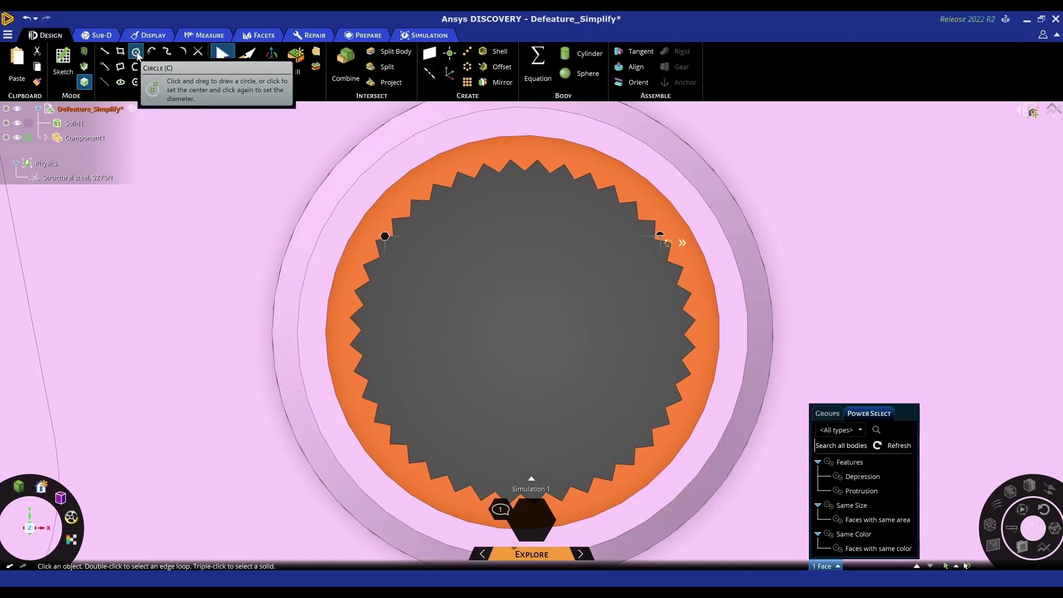
left_click(472, 242)
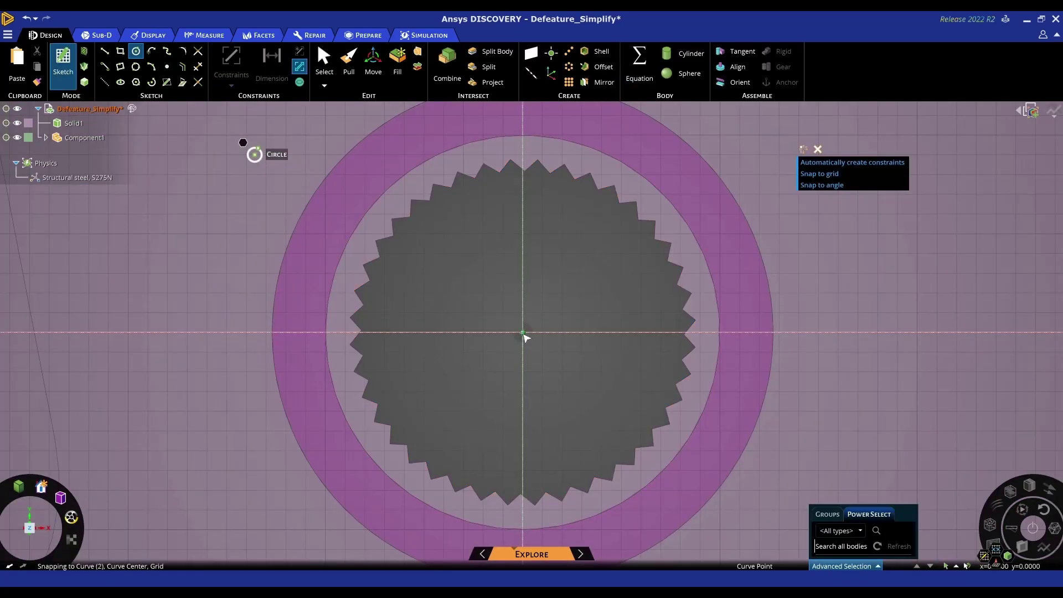
left_click(524, 334)
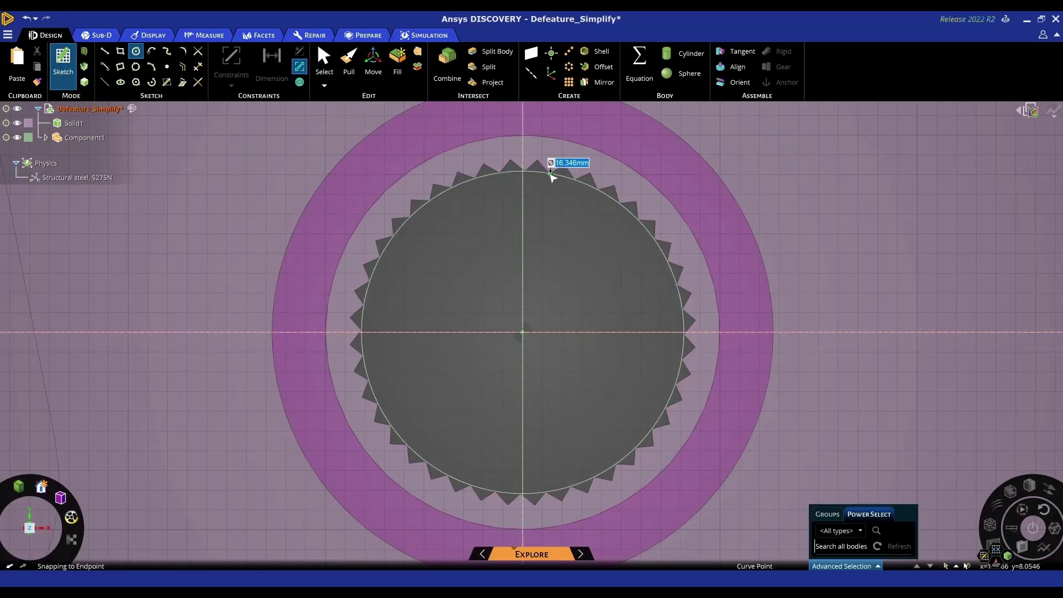
left_click(538, 160)
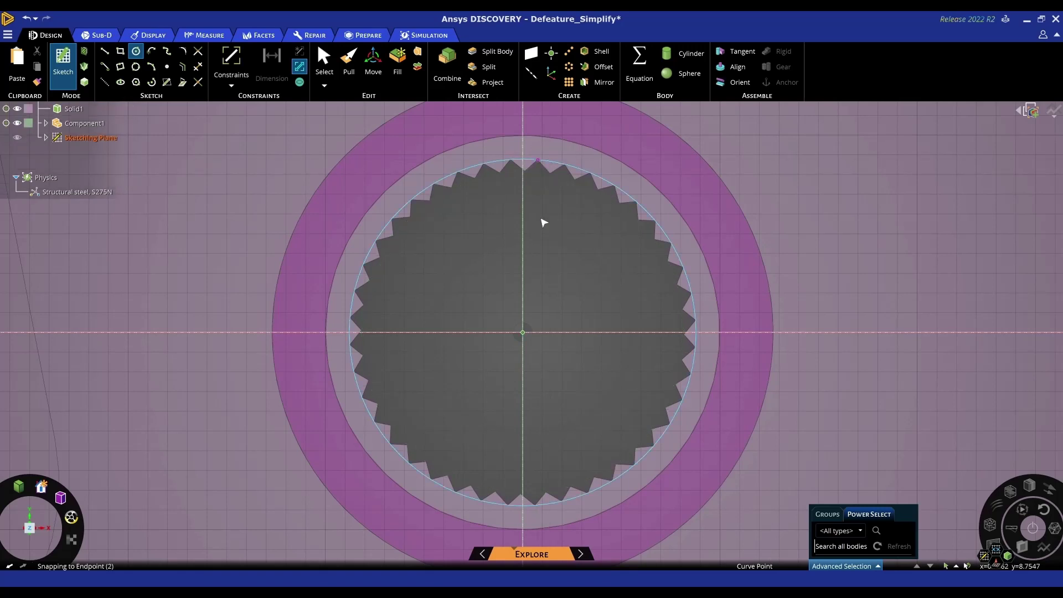
key("Escape")
left_click(505, 165)
key("f")
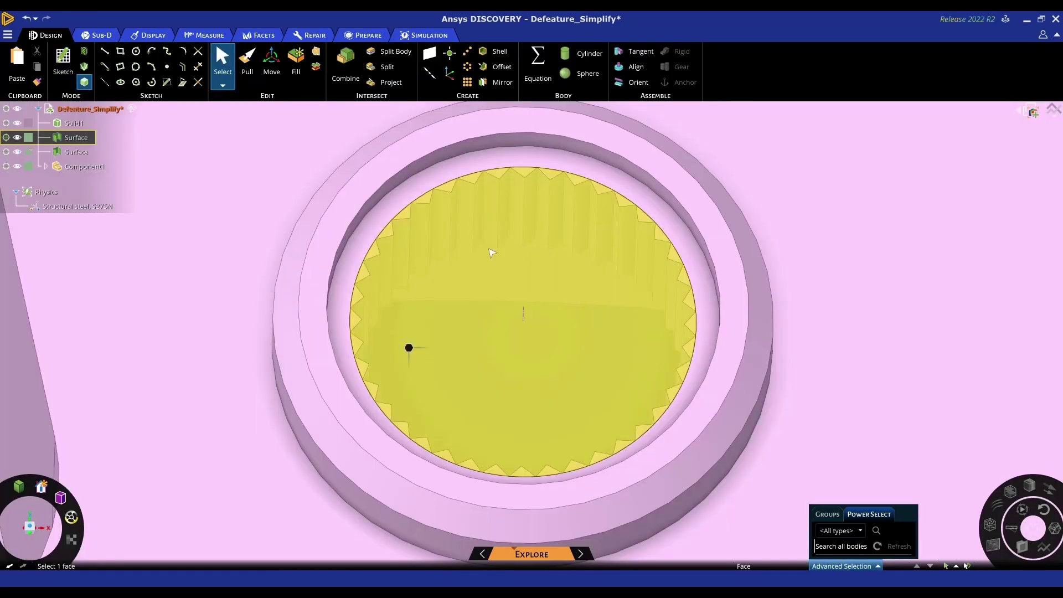
- Pull the zigzag spline-toothed face Up To the circle edge, leaving a plain round bore
left_click(477, 260)
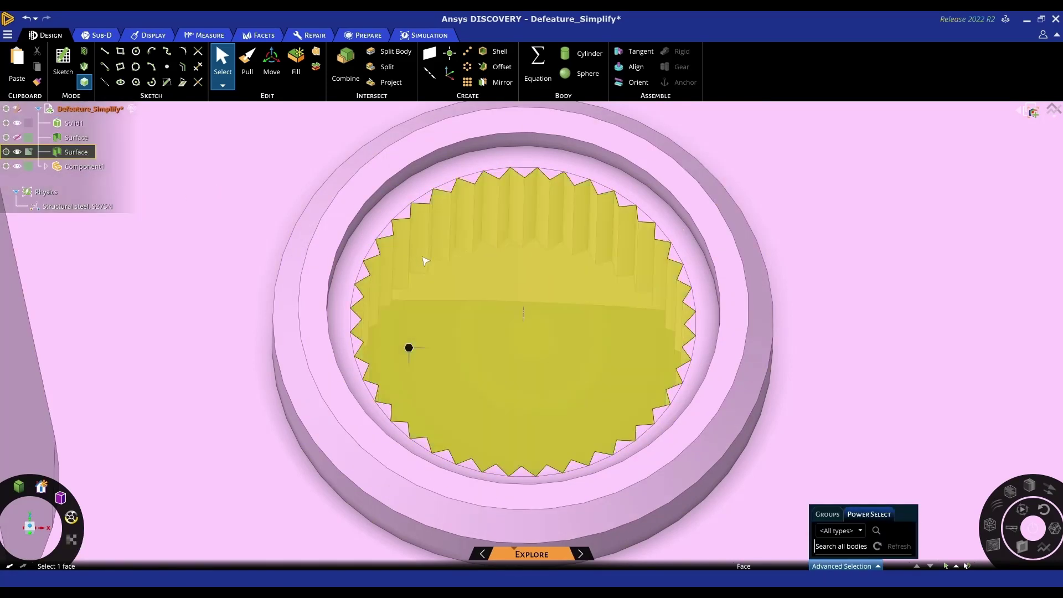
left_click(423, 259)
key("p")
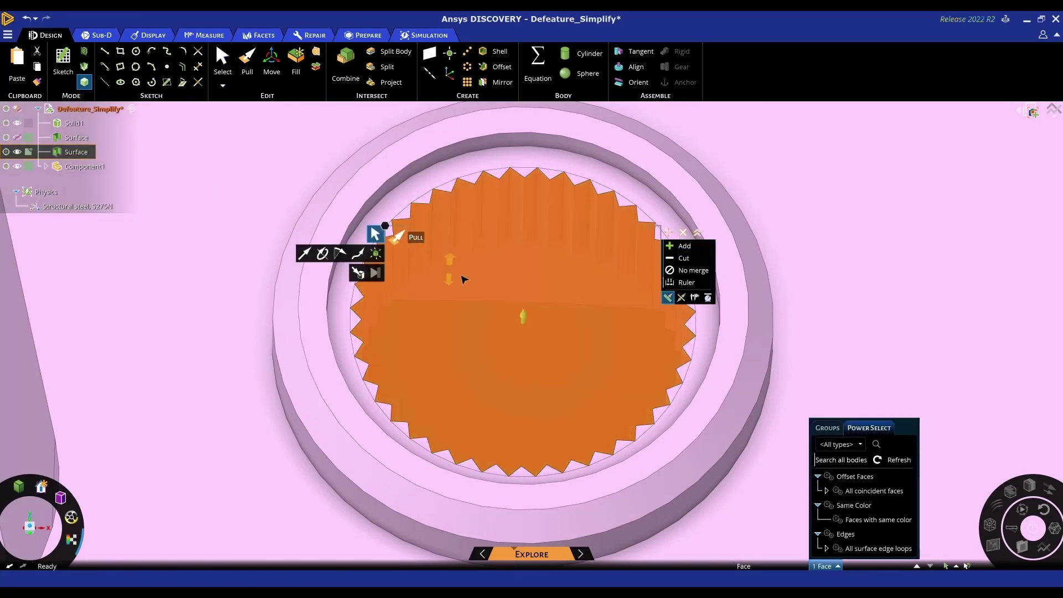
scroll(484, 285, "down", 5)
middle_click_drag(493, 280, 388, 255)
left_click(372, 259)
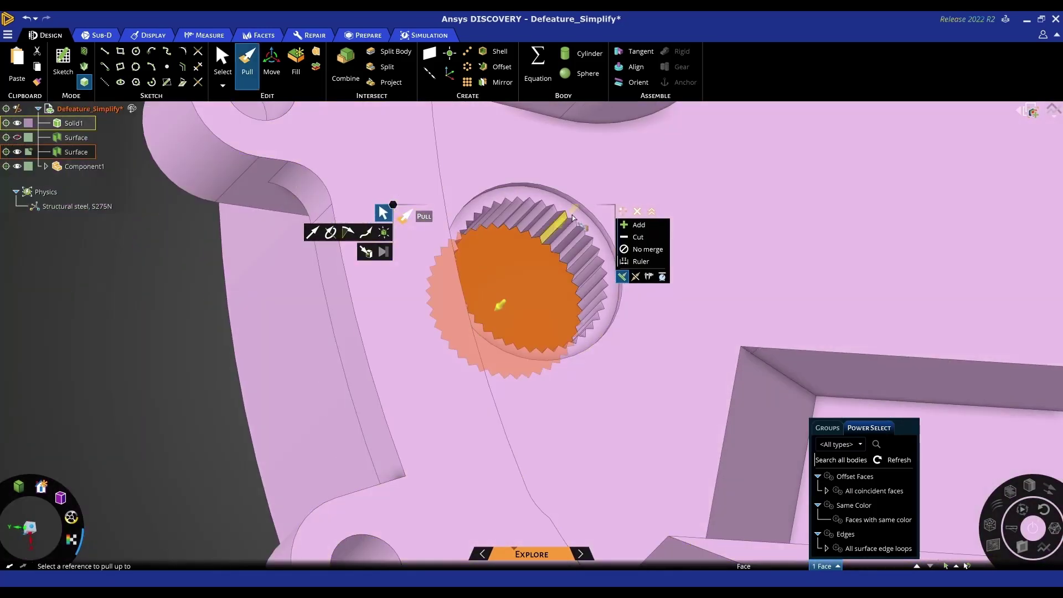
left_click(586, 357)
left_click(608, 308)
- Unhide the Surface disk and pull it down through the housing to cut the round bore
middle_click_drag(612, 310, 574, 439)
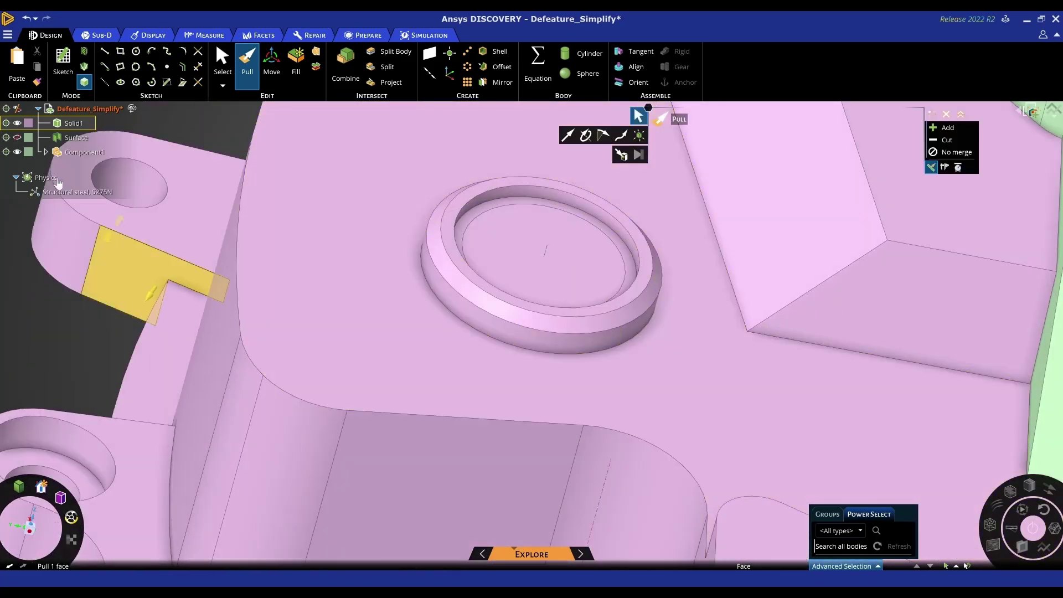
left_click(17, 138)
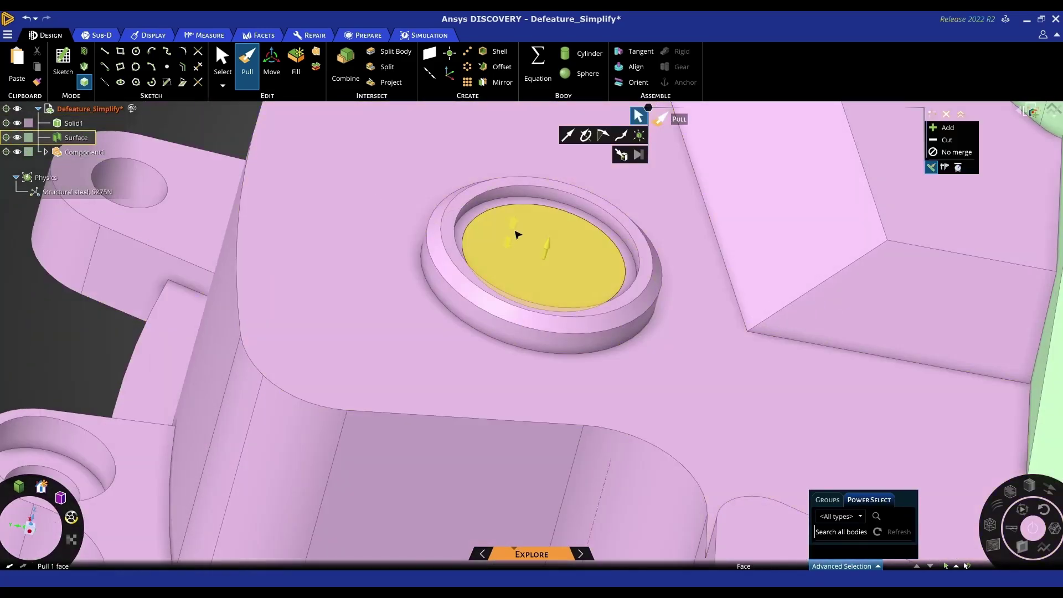
left_click(514, 237)
middle_click_drag(522, 232, 576, 130)
left_click_drag(551, 220, 488, 424)
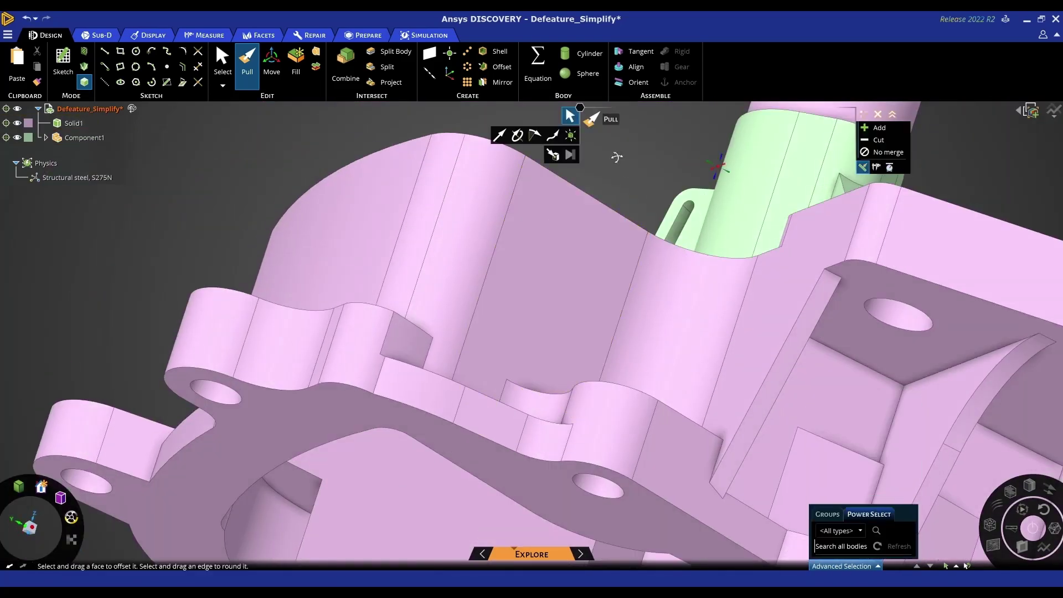
- Inspect the housing's underside and sloped top face, then leave Pull and return to Select
middle_click_drag(617, 159, 532, 209)
left_click(532, 209)
scroll(529, 250, "down", 5)
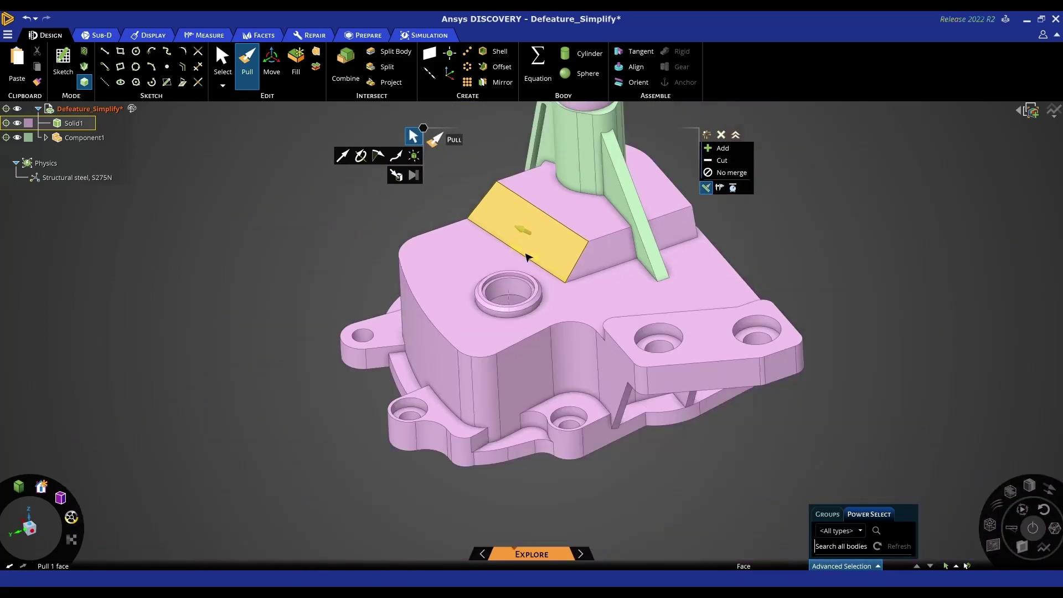
key("Escape")
middle_click_drag(777, 262, 748, 287, "shift")
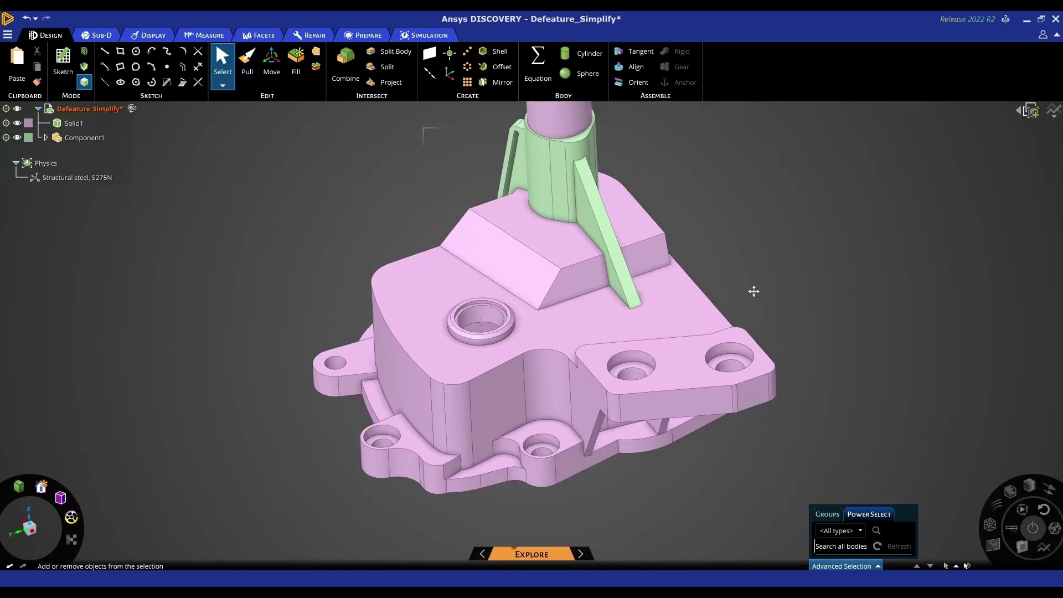